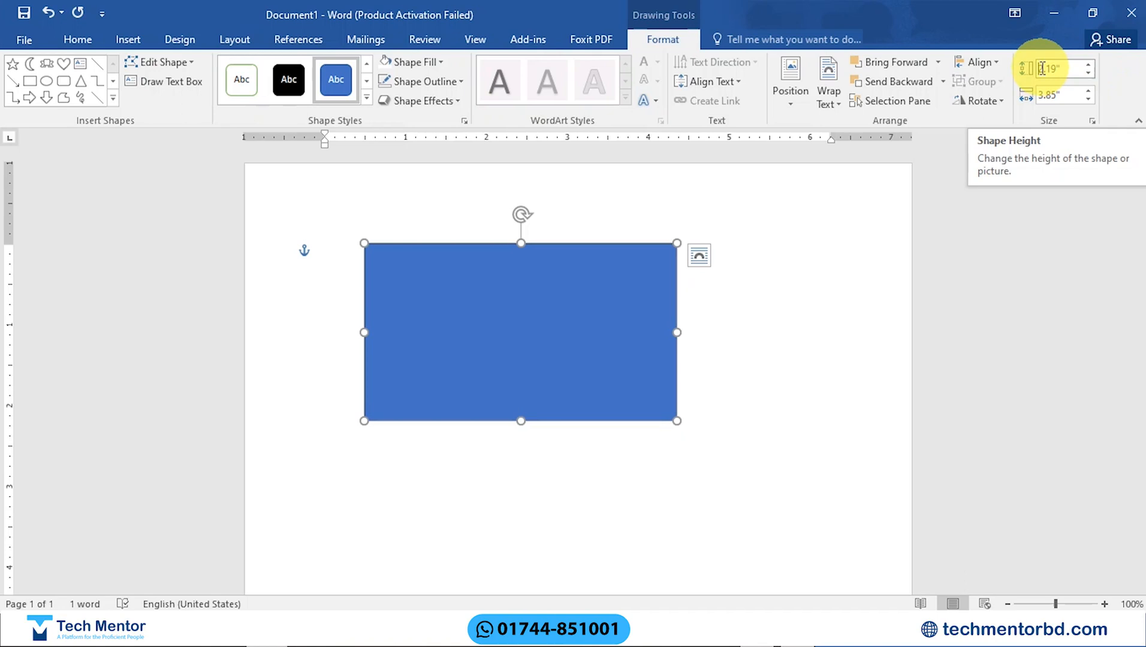
Set the rectangle's height to 6" and its width to 10"
{"action": "key", "text": "Delete"}
{"action": "key", "text": "Delete"}
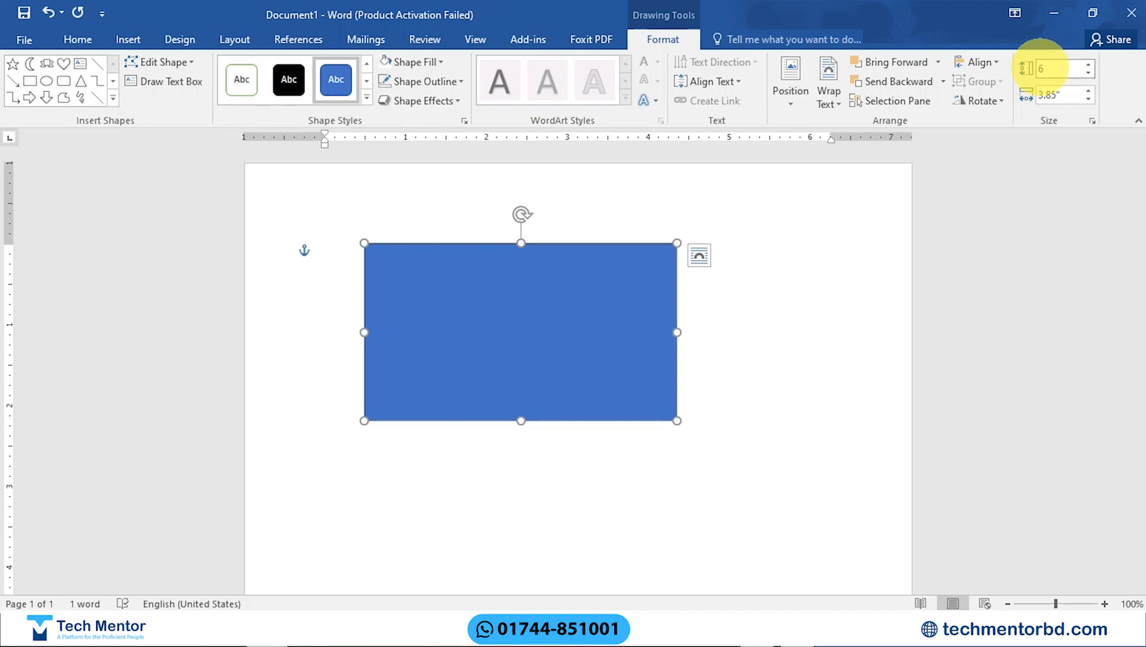
{"action": "left_click", "coordinate": [1055, 96]}
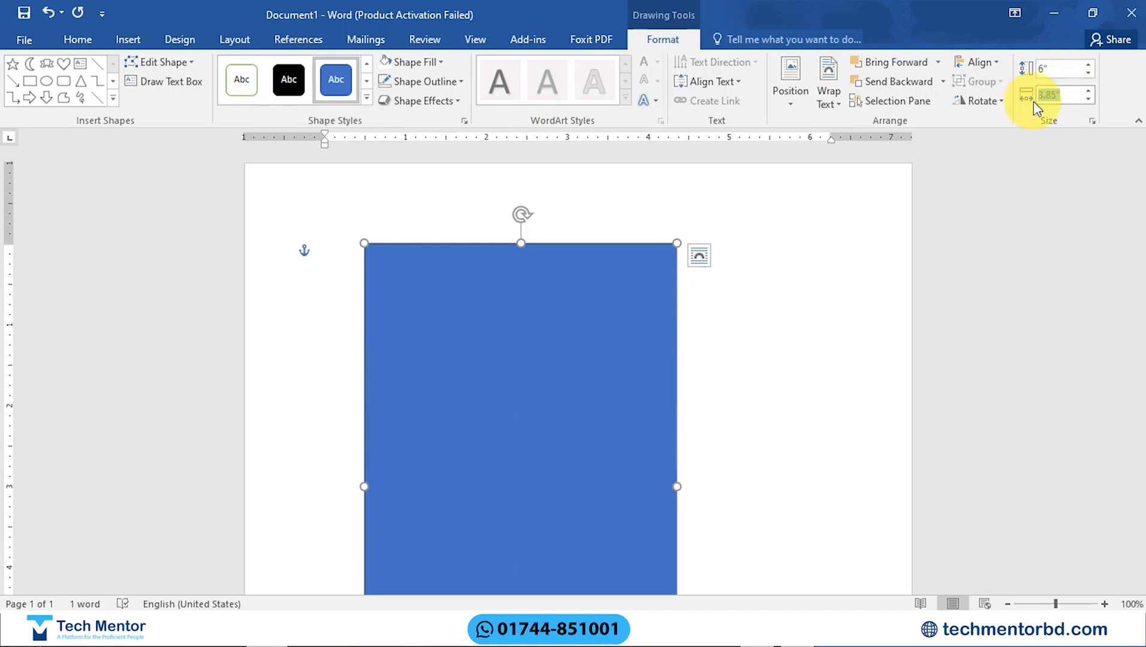
{"action": "key", "text": "Return"}
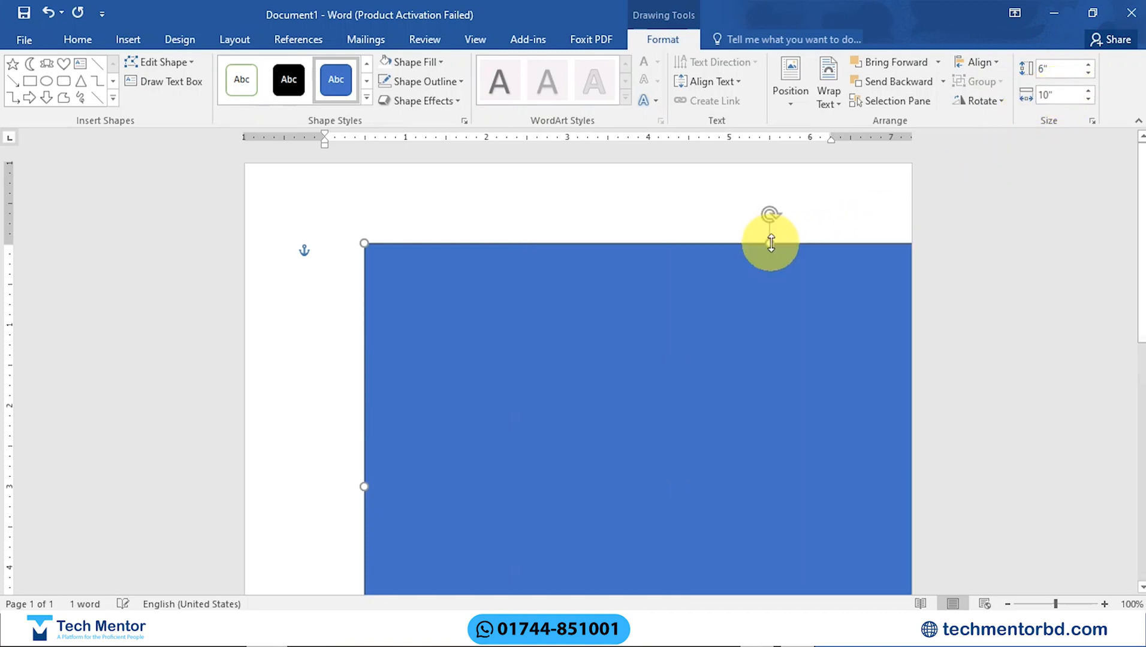
Scale the rectangle down proportionally to about 2.29" high by 3.81" wide and place it in the upper right area of the page
{"action": "scroll", "coordinate": [770, 264], "scroll_direction": "down", "scroll_amount": 3}
{"action": "scroll", "coordinate": [591, 273], "scroll_direction": "down", "scroll_amount": 4, "text": "ctrl"}
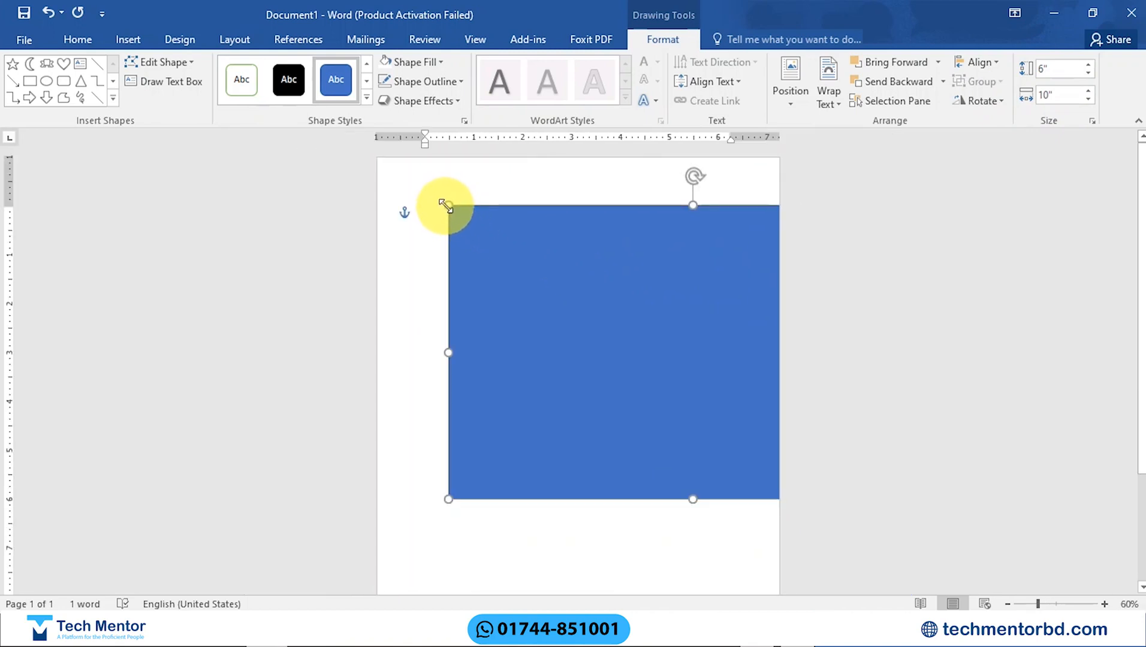
{"action": "left_click_drag", "start_coordinate": [445, 203], "coordinate": [672, 340]}
{"action": "left_click_drag", "start_coordinate": [734, 387], "coordinate": [504, 235]}
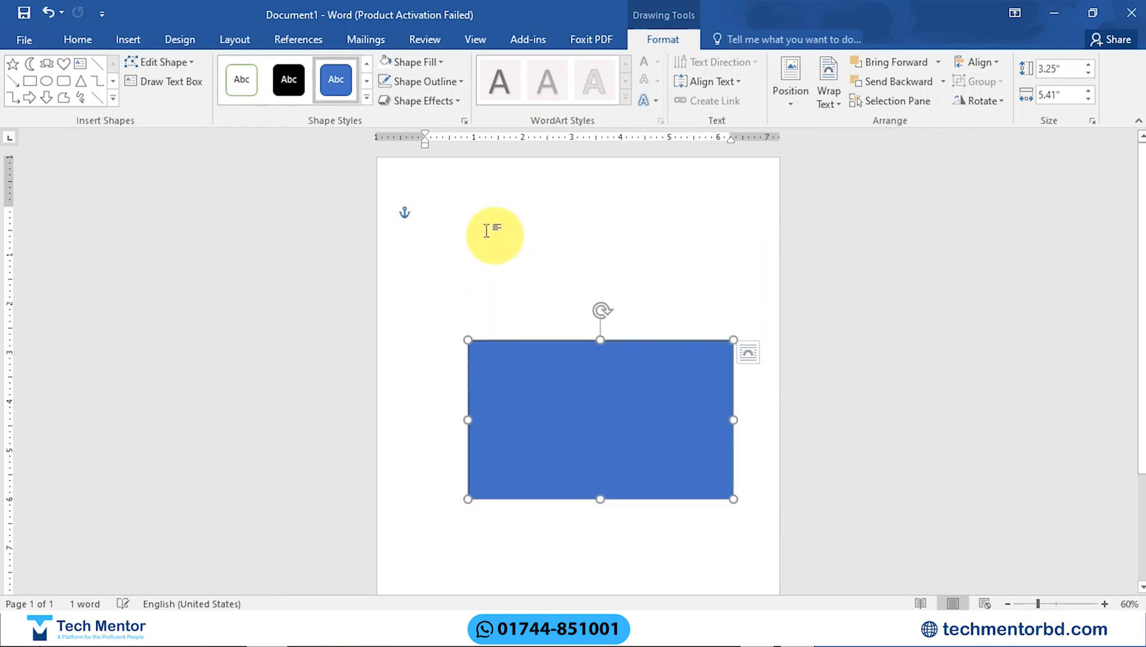
{"action": "left_click_drag", "start_coordinate": [467, 340], "coordinate": [546, 405]}
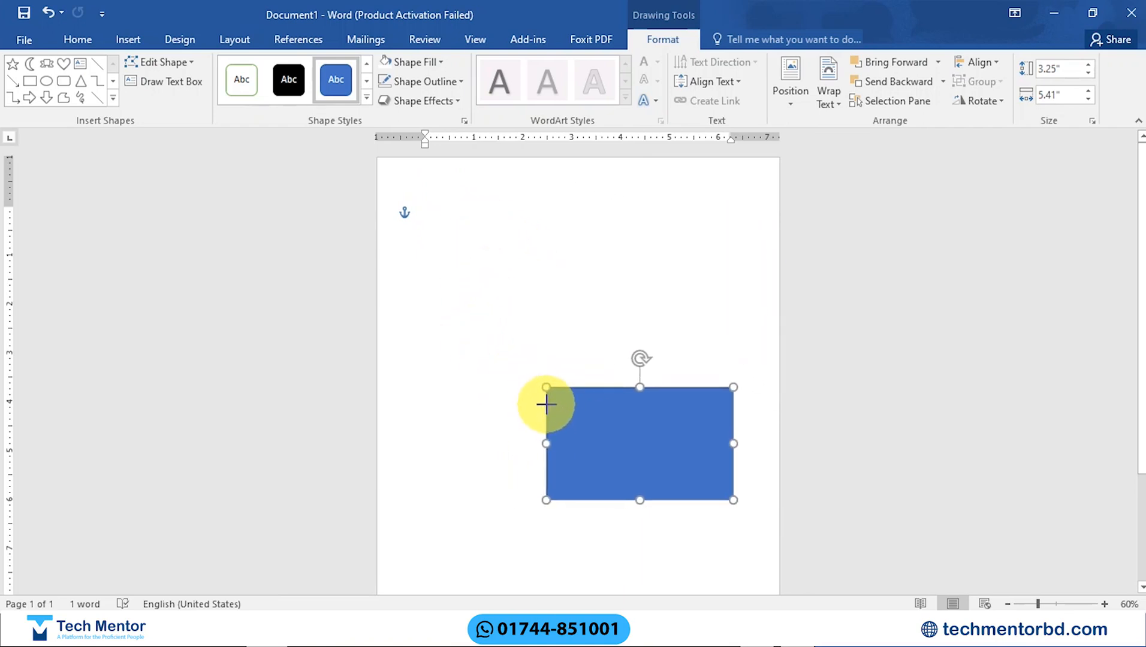
{"action": "left_click_drag", "start_coordinate": [608, 354], "coordinate": [576, 276]}
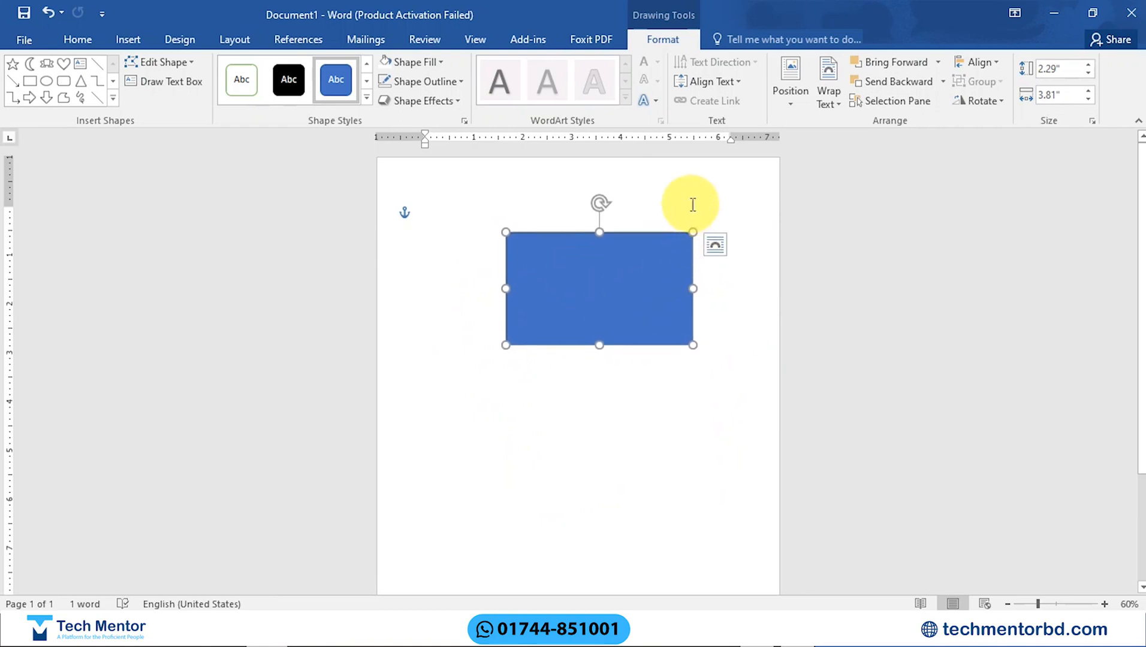
{"action": "scroll", "coordinate": [652, 385], "scroll_direction": "up", "scroll_amount": 3}
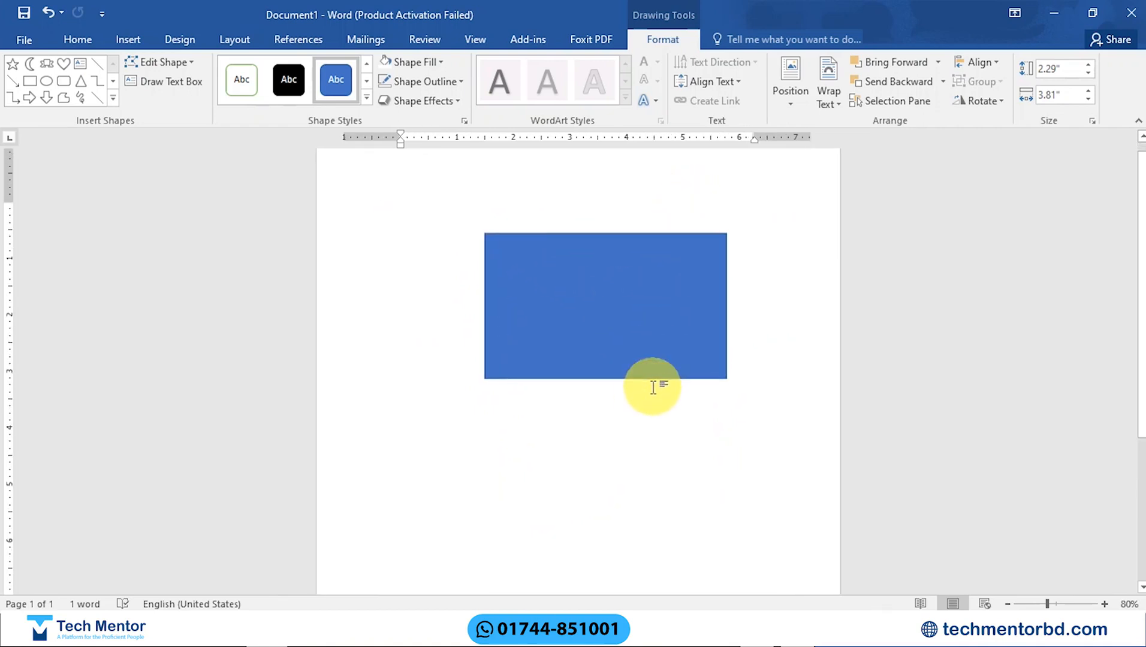
{"action": "scroll", "coordinate": [653, 388], "scroll_direction": "up", "scroll_amount": 1}
{"action": "left_click", "coordinate": [659, 388]}
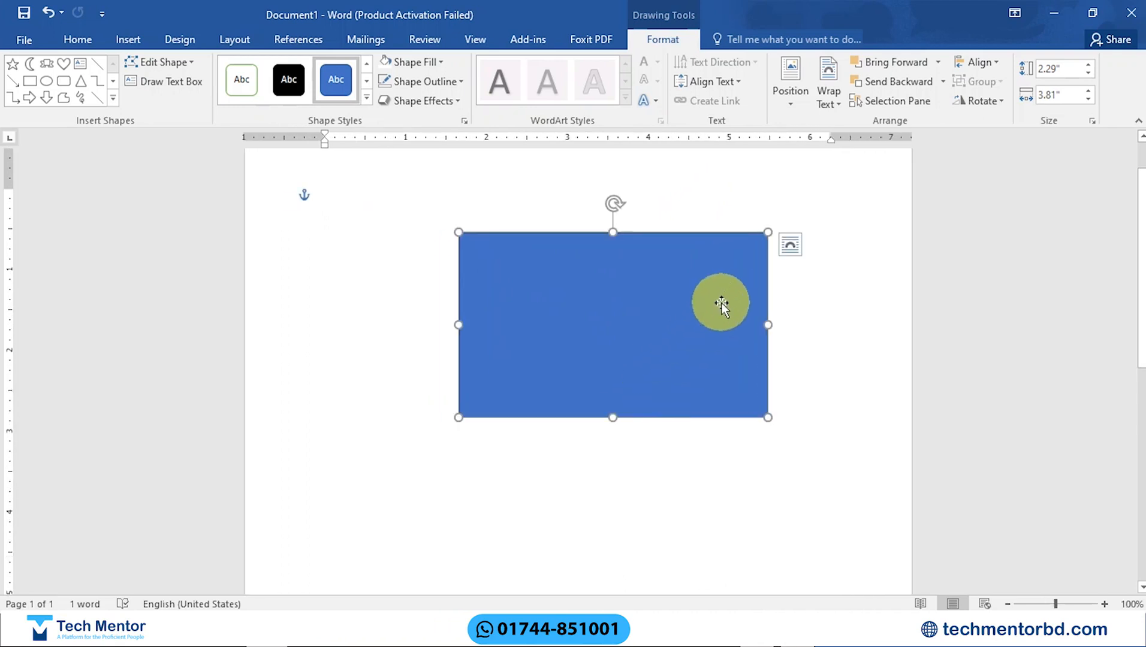
{"action": "left_click_drag", "start_coordinate": [615, 296], "coordinate": [648, 252]}
{"action": "left_click", "coordinate": [857, 207]}
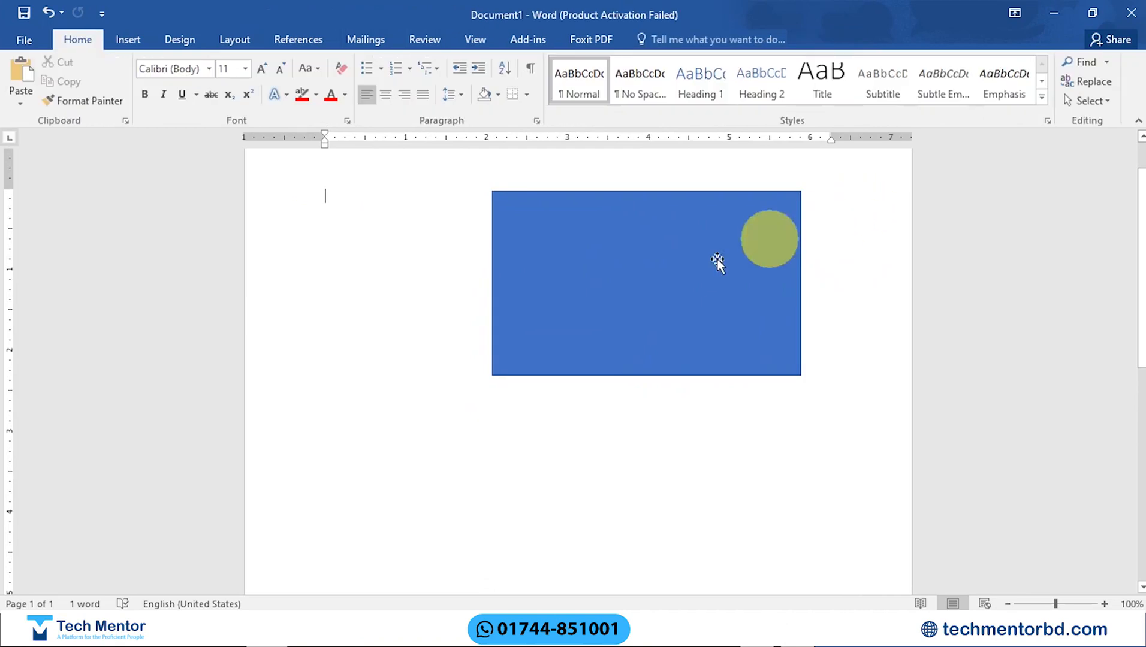
Draw a circle about 1.3" in diameter with the Oval shape and place it near the middle of the rectangle
{"action": "left_click", "coordinate": [597, 254]}
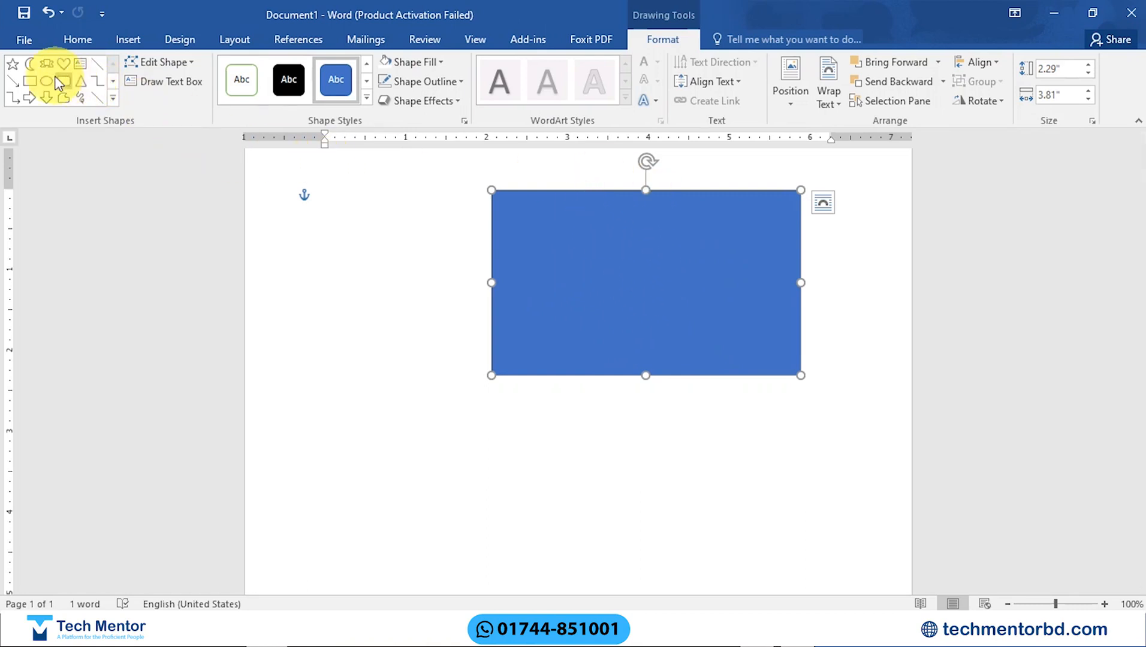
{"action": "left_click", "coordinate": [113, 98]}
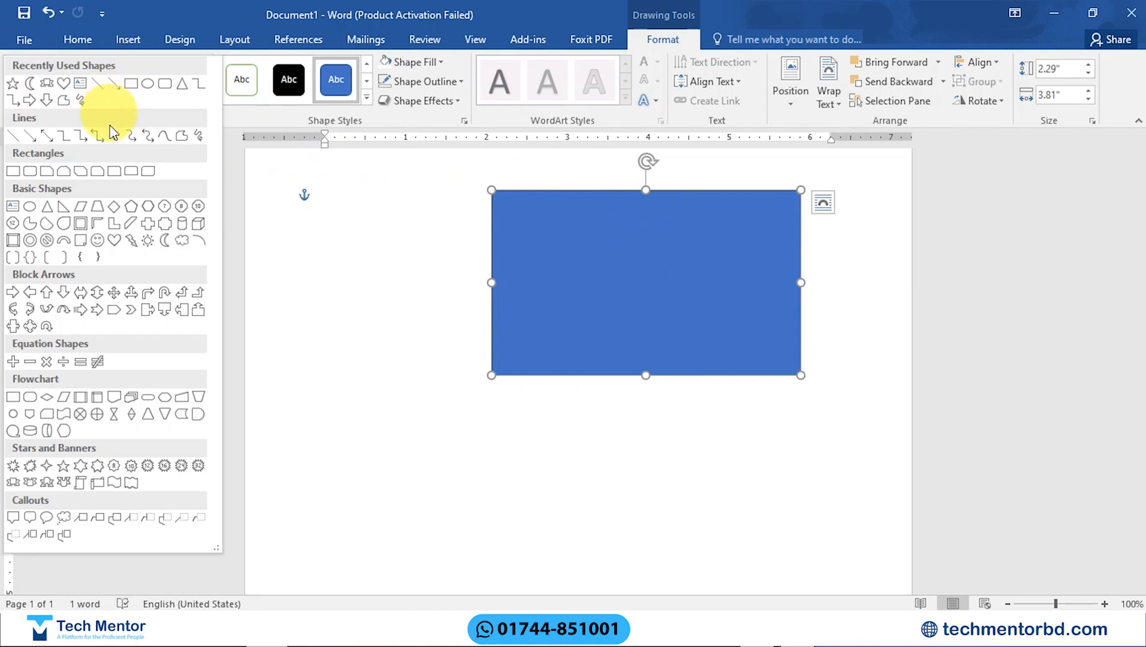
{"action": "left_click", "coordinate": [29, 205]}
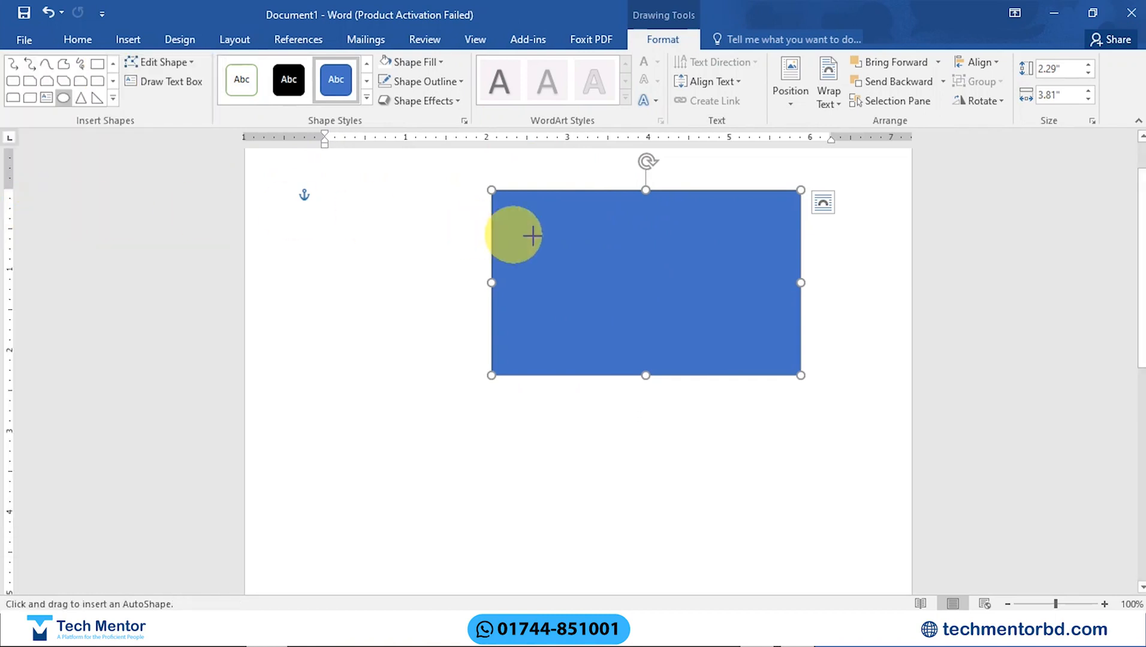
{"action": "left_click_drag", "start_coordinate": [605, 240], "coordinate": [682, 311]}
{"action": "left_click_drag", "start_coordinate": [682, 311], "coordinate": [709, 335]}
{"action": "mouse_move", "coordinate": [662, 278]}
{"action": "left_mouse_down"}
{"action": "mouse_move", "coordinate": [649, 249]}
{"action": "mouse_move", "coordinate": [648, 261]}
{"action": "left_mouse_up"}
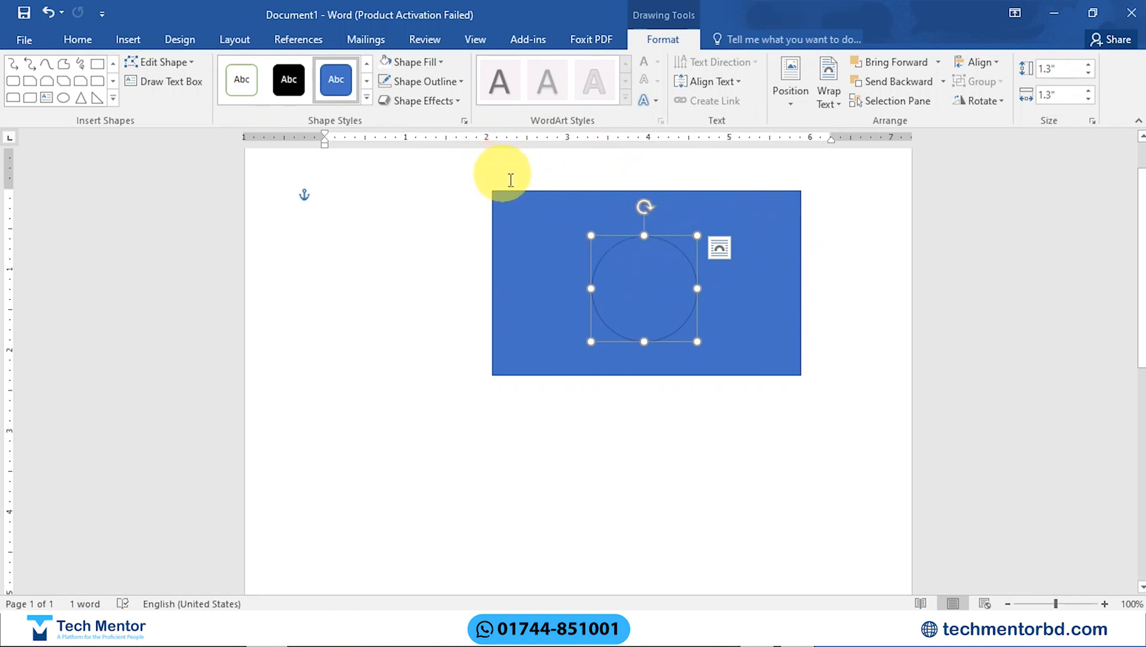
Align the circle and the rectangle to each other with Align Center and Align Middle
{"action": "left_click", "coordinate": [718, 248]}
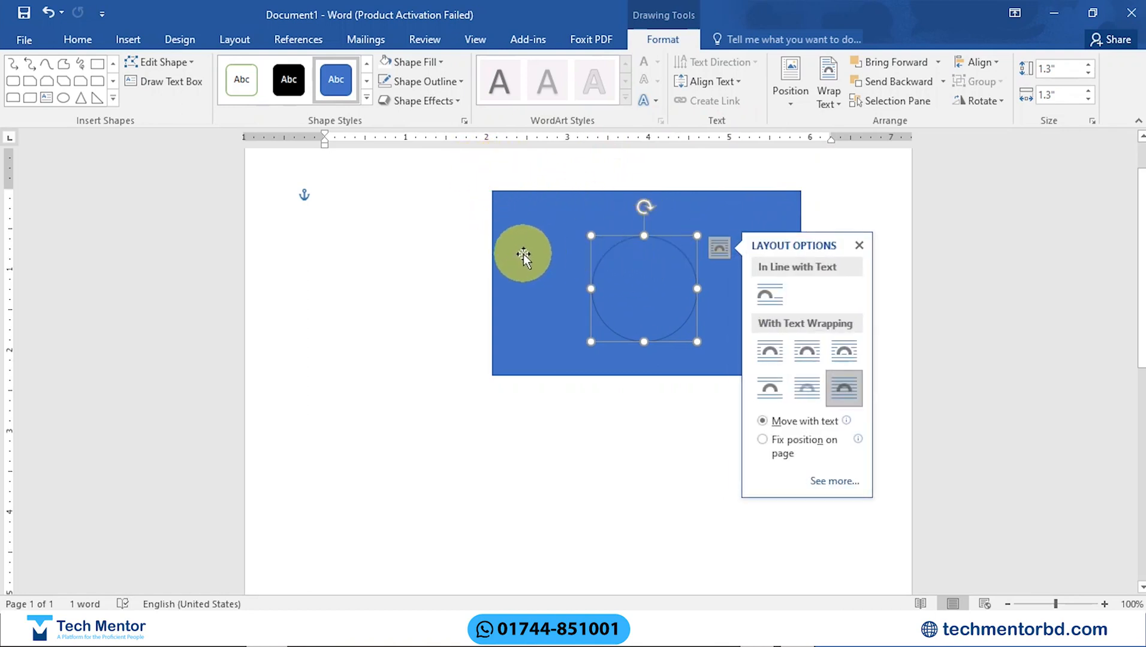
{"action": "left_click", "coordinate": [522, 237], "text": "shift"}
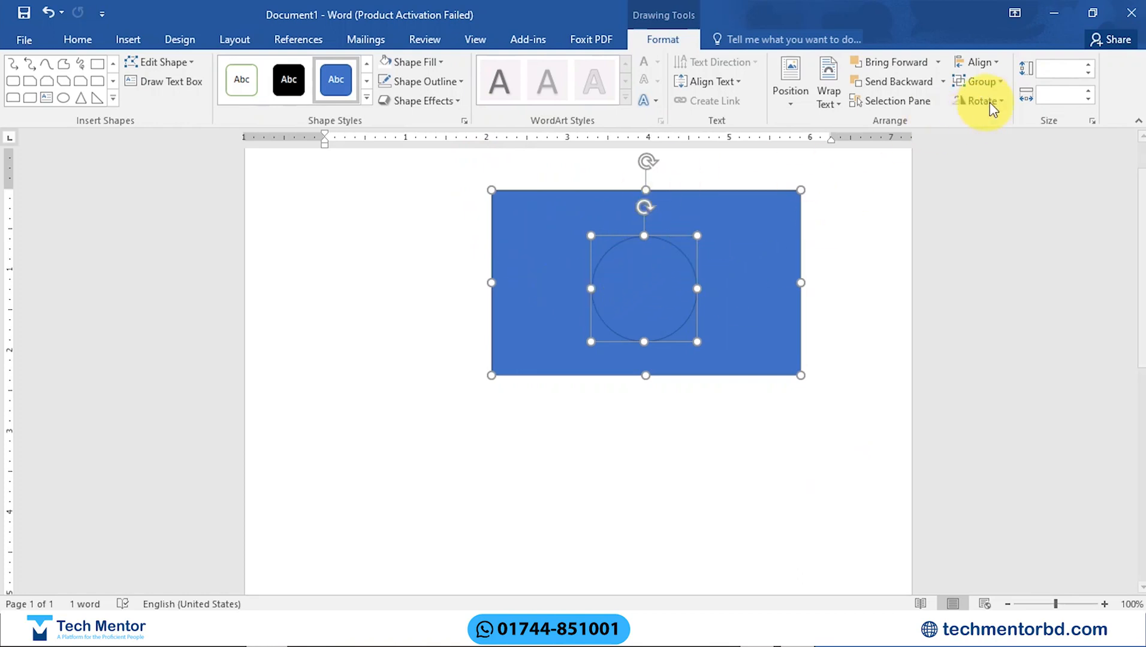
{"action": "left_click", "coordinate": [993, 66]}
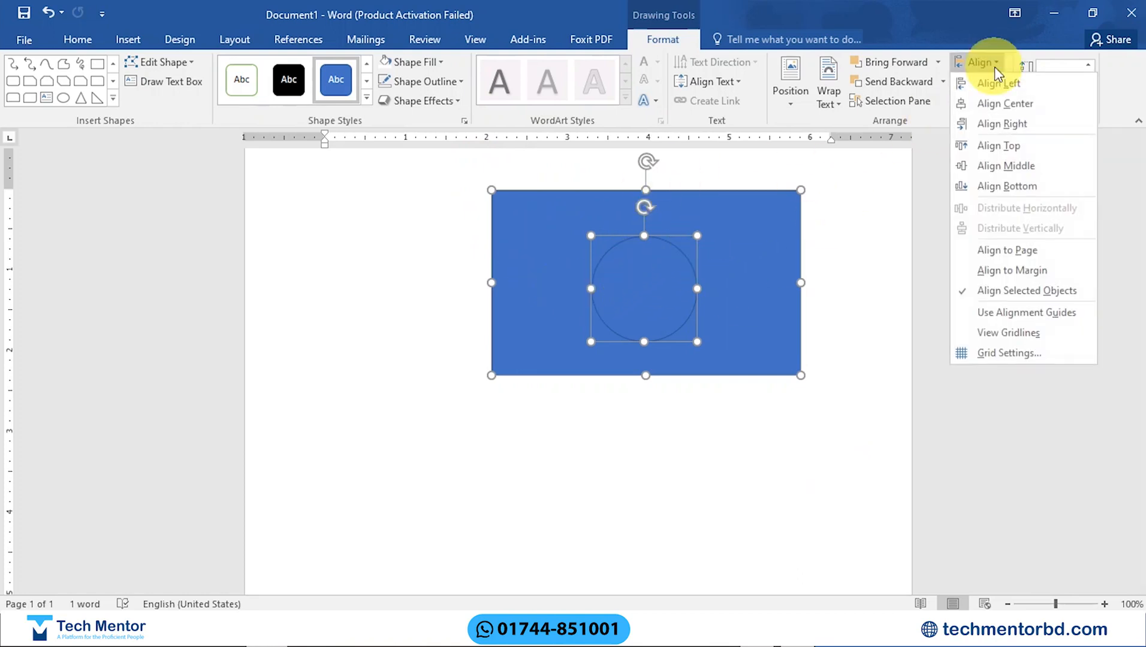
{"action": "left_click", "coordinate": [980, 104]}
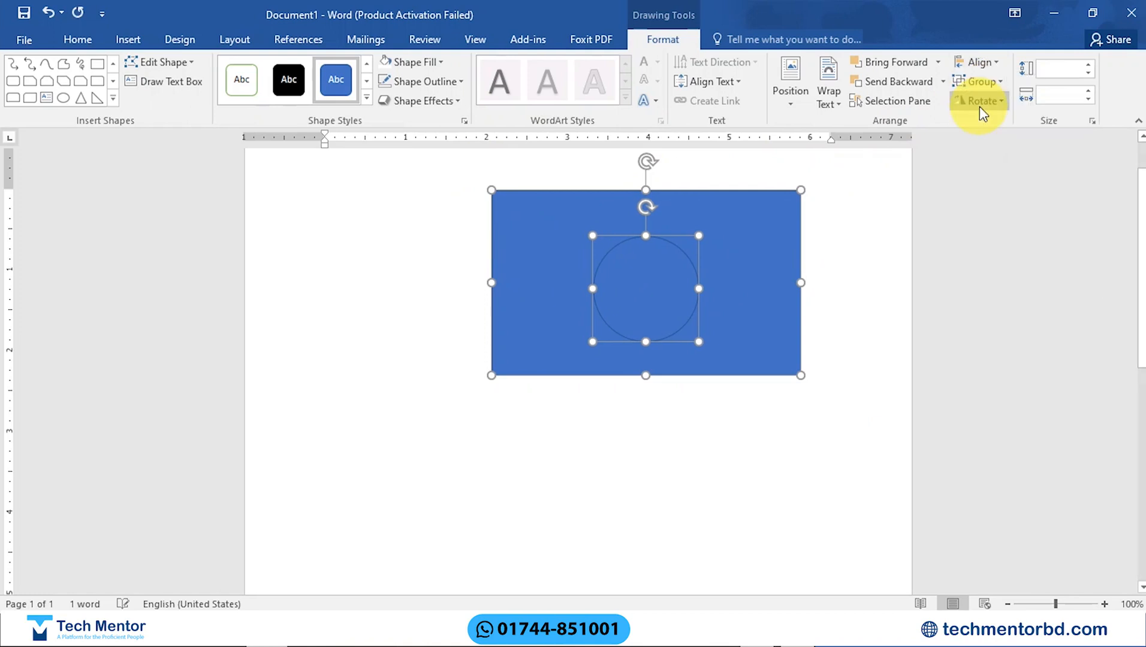
{"action": "left_click", "coordinate": [983, 62]}
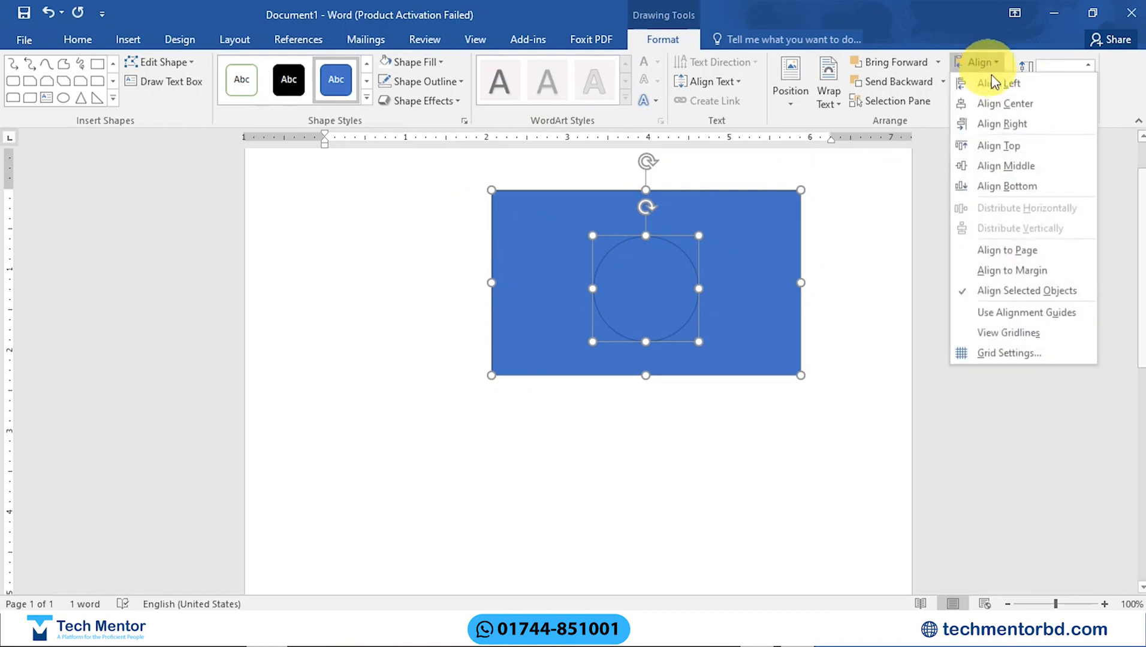
{"action": "left_click", "coordinate": [959, 172]}
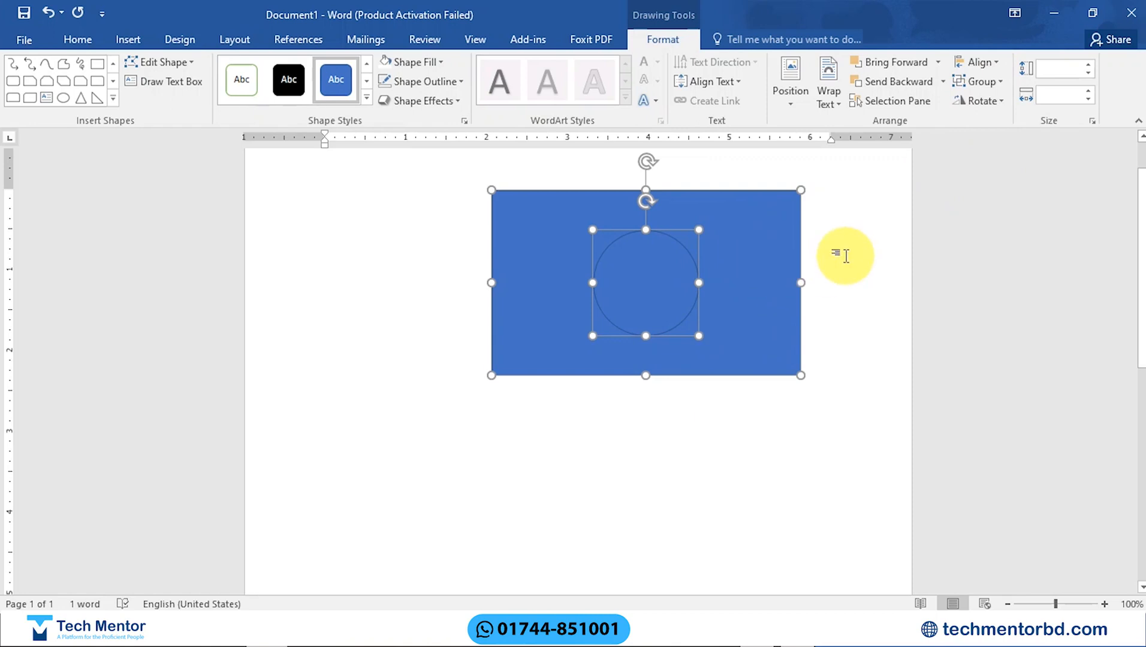
{"action": "left_click", "coordinate": [843, 253]}
Fill the circle with standard Red and the rectangle with standard Green
{"action": "left_click", "coordinate": [685, 251]}
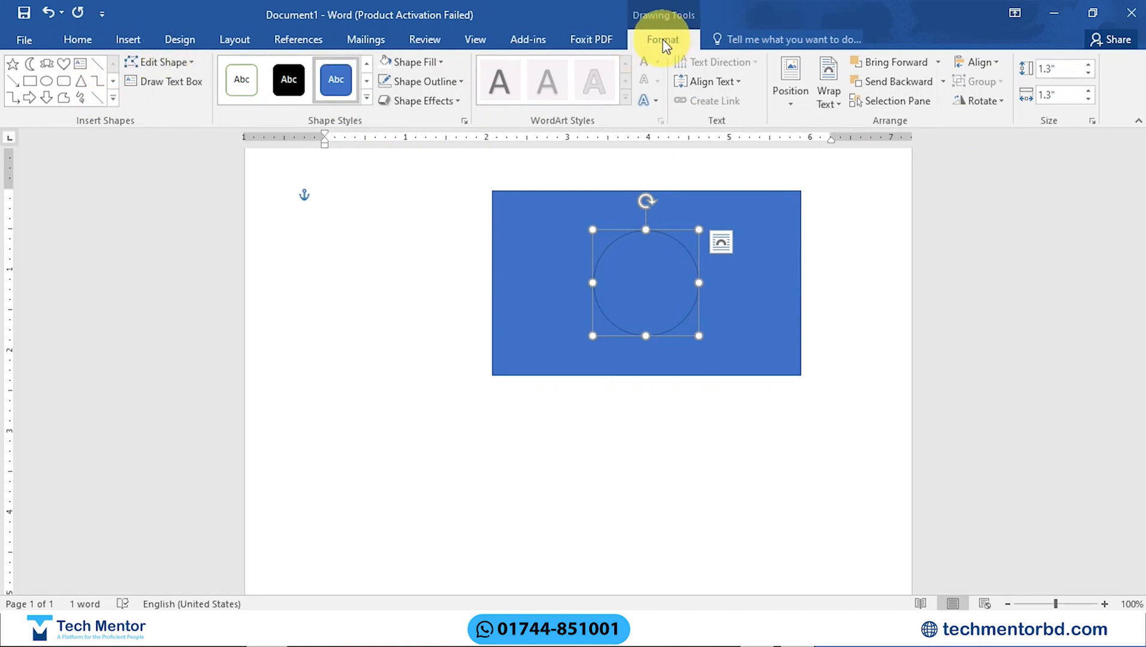
{"action": "left_click", "coordinate": [433, 63]}
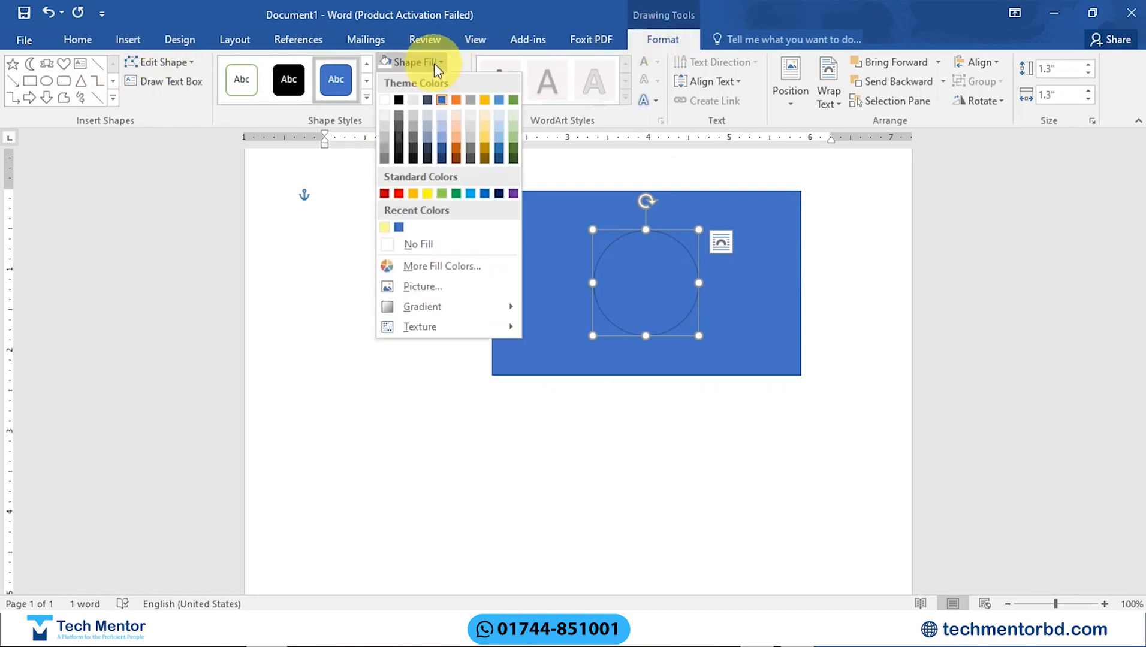
{"action": "left_click", "coordinate": [399, 194]}
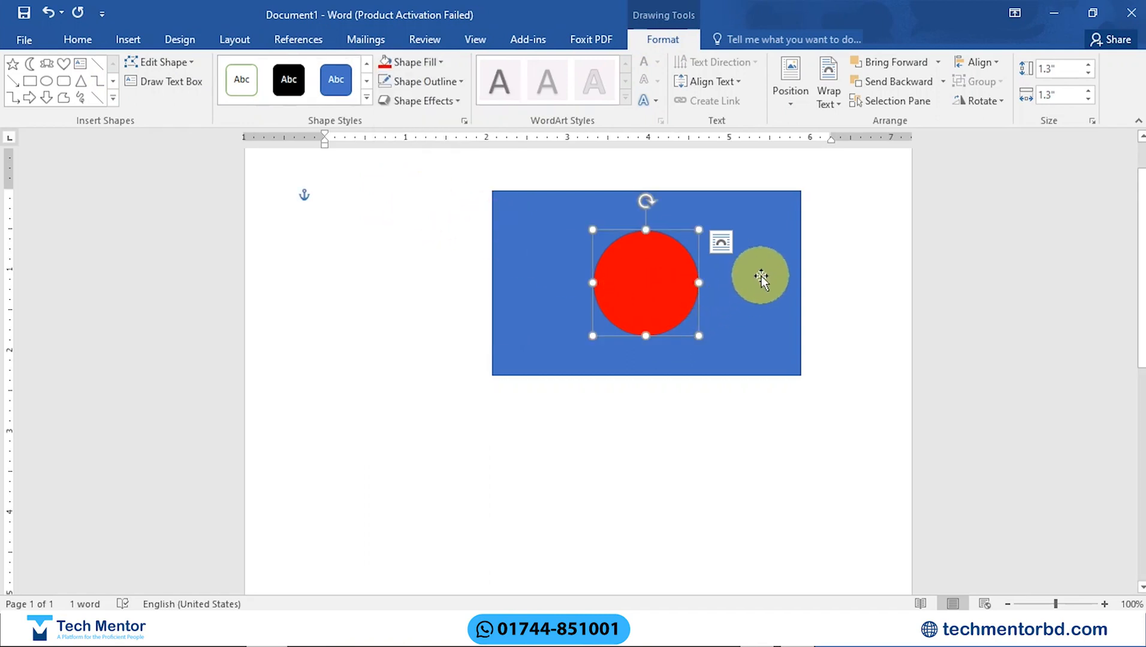
{"action": "left_click", "coordinate": [794, 257]}
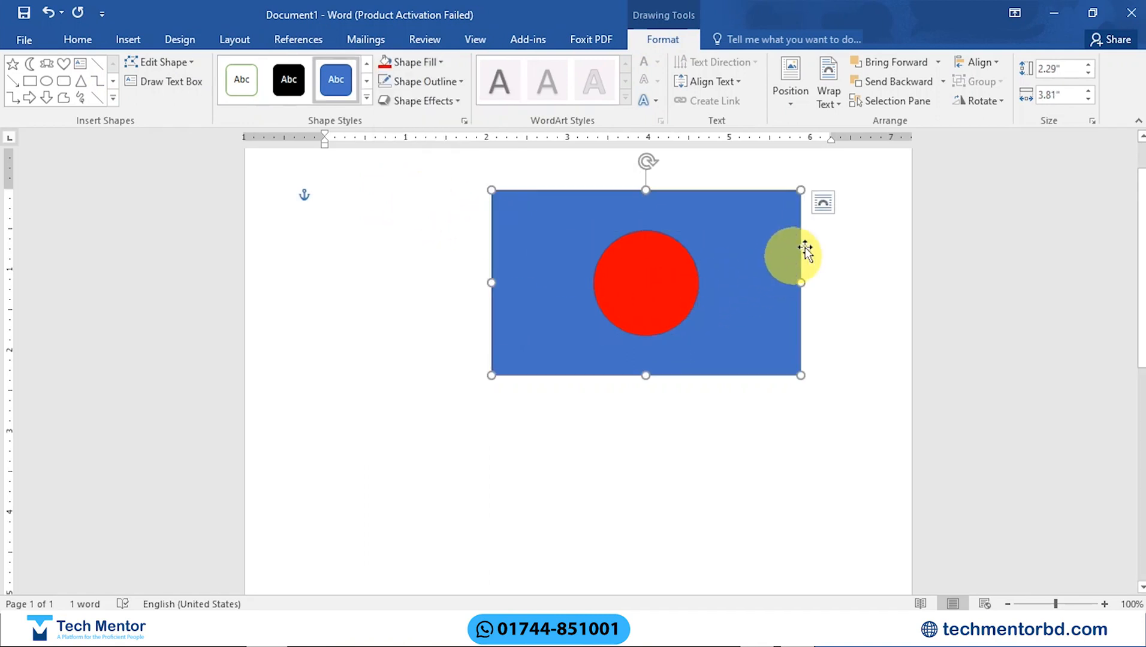
{"action": "left_click", "coordinate": [422, 63]}
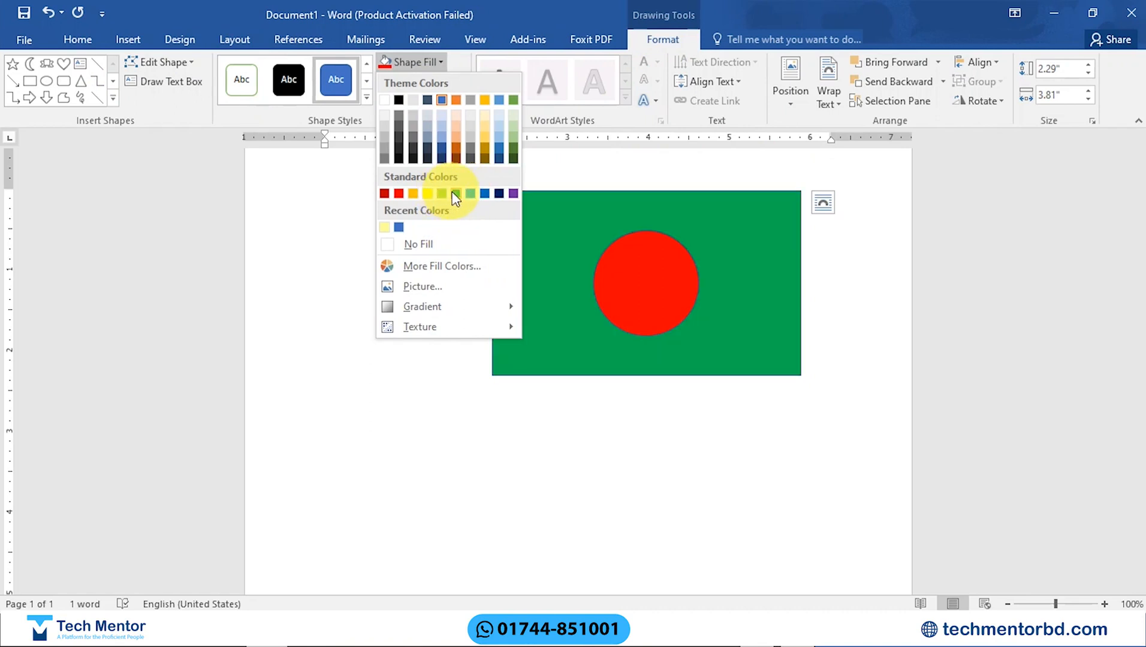
{"action": "left_click", "coordinate": [455, 193]}
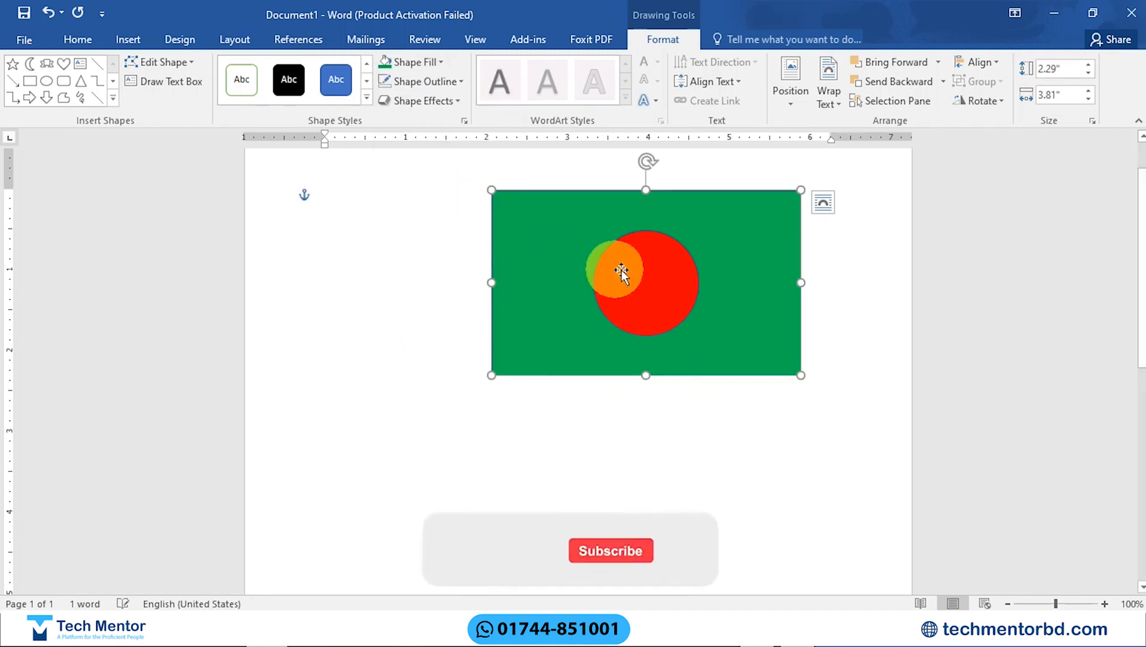
Remove the outline from the red circle
{"action": "left_click", "coordinate": [621, 273]}
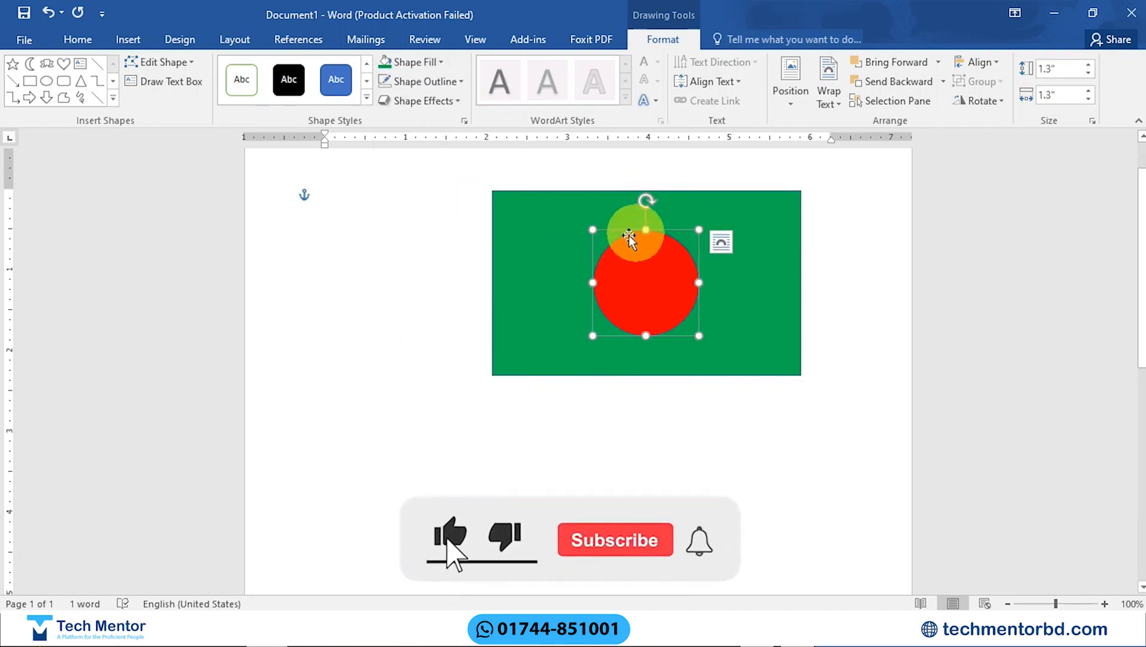
{"action": "left_click", "coordinate": [454, 84]}
{"action": "left_click", "coordinate": [454, 83]}
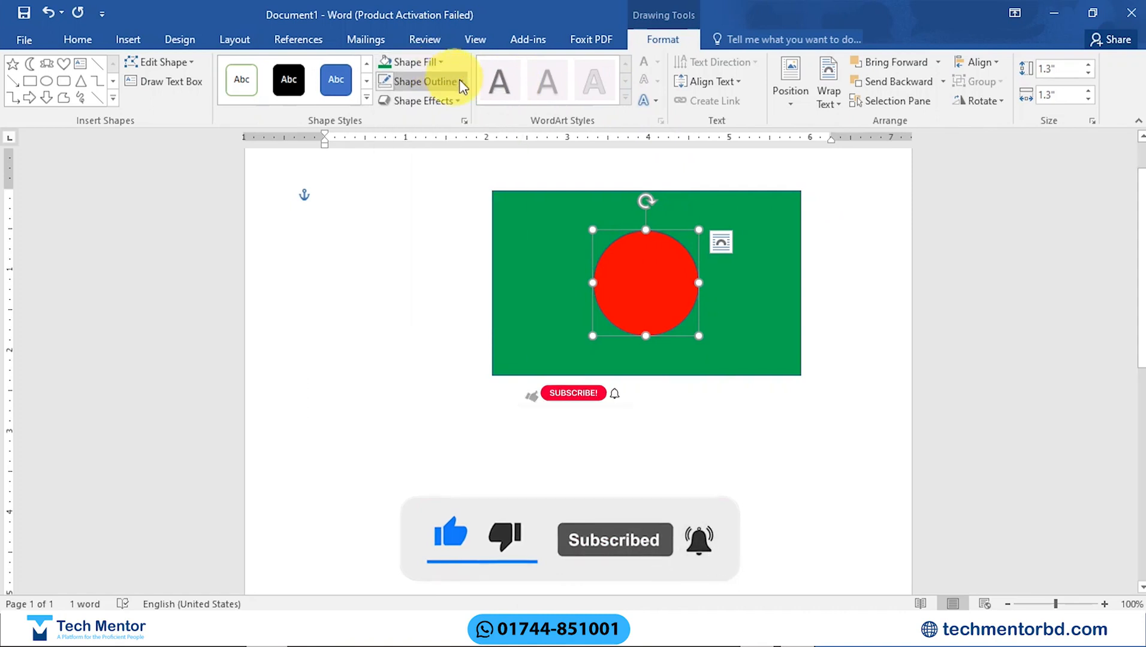
{"action": "left_click", "coordinate": [457, 80]}
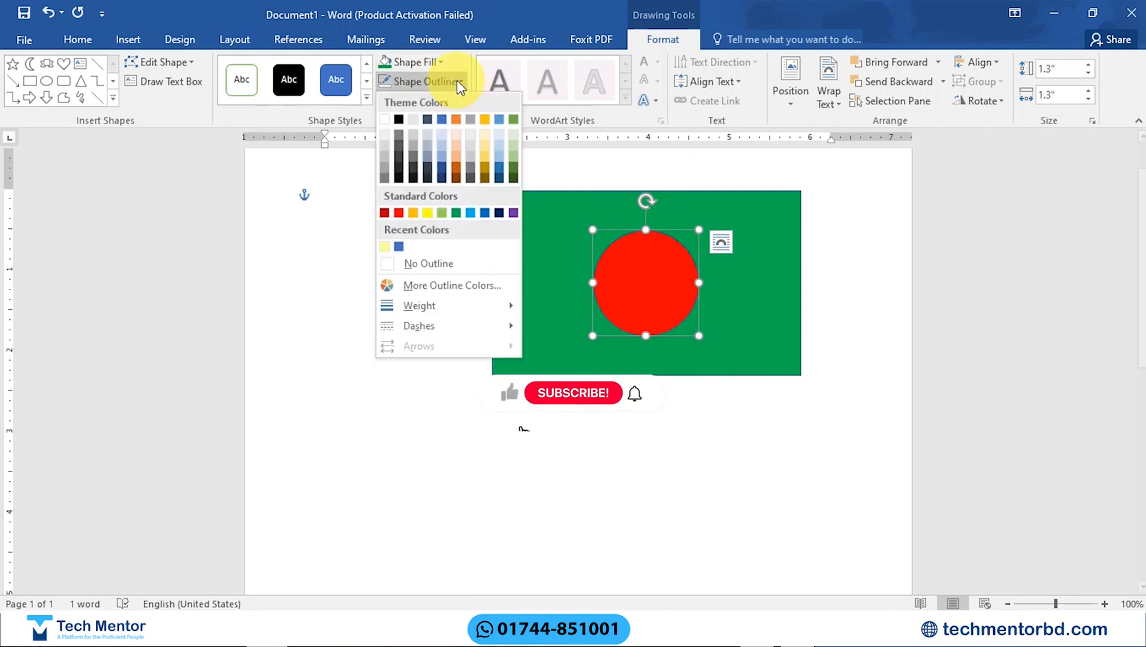
{"action": "left_click", "coordinate": [422, 264]}
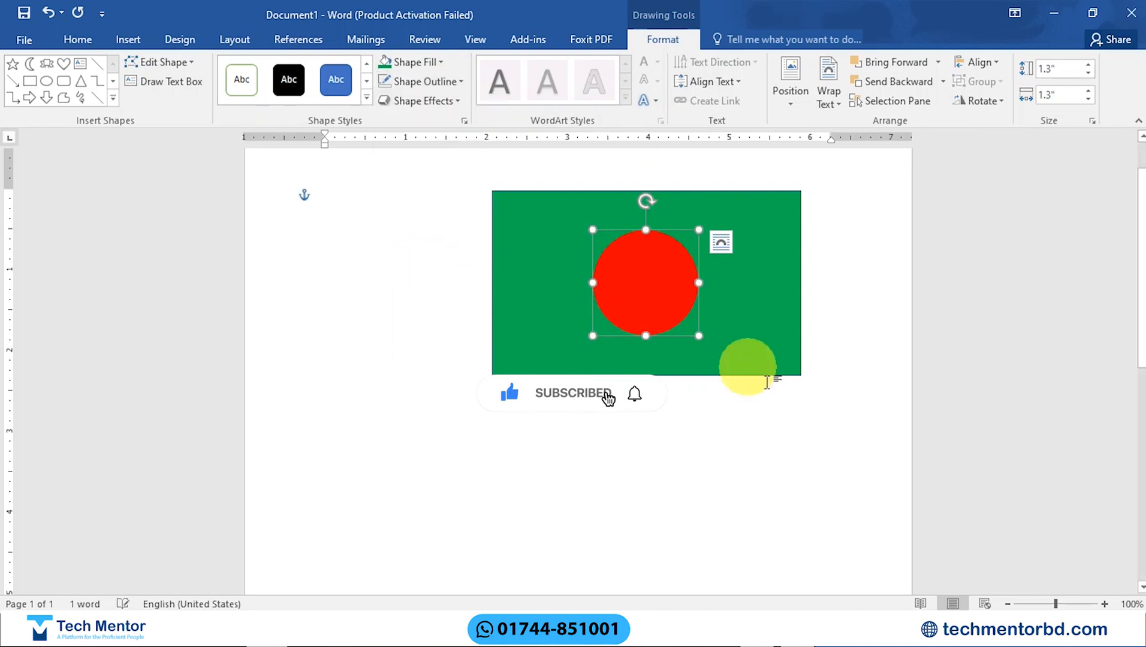
{"action": "left_click", "coordinate": [770, 396]}
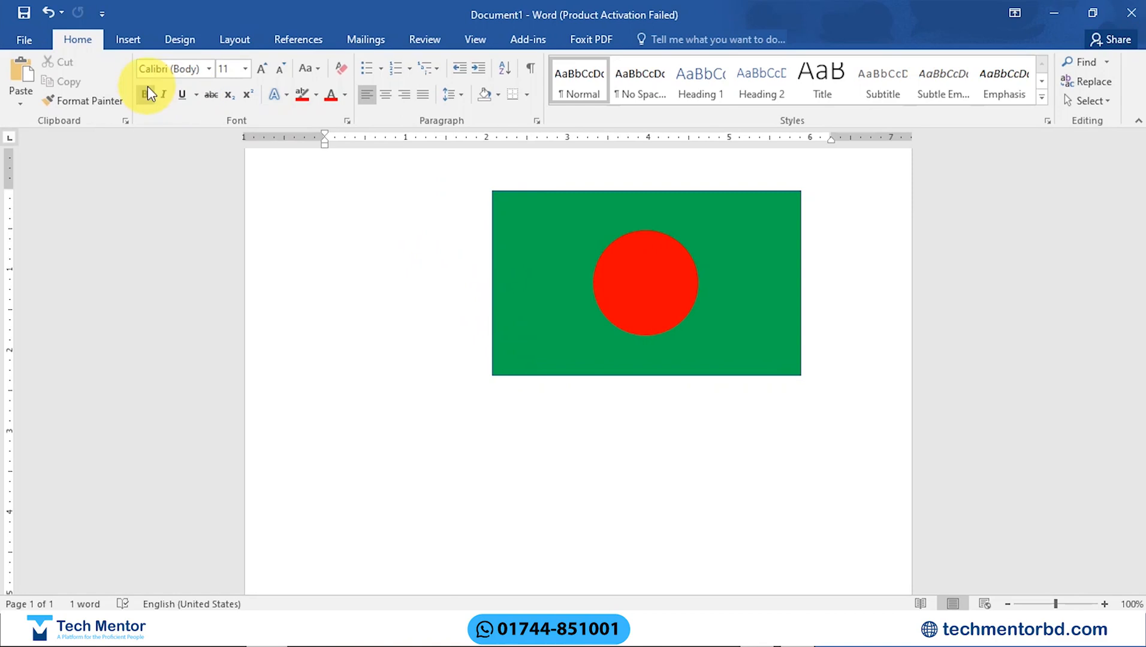
Draw a tall, narrow rectangle as a flagpole along the flag's left edge, from just above the flag to well below it
{"action": "left_click", "coordinate": [130, 38]}
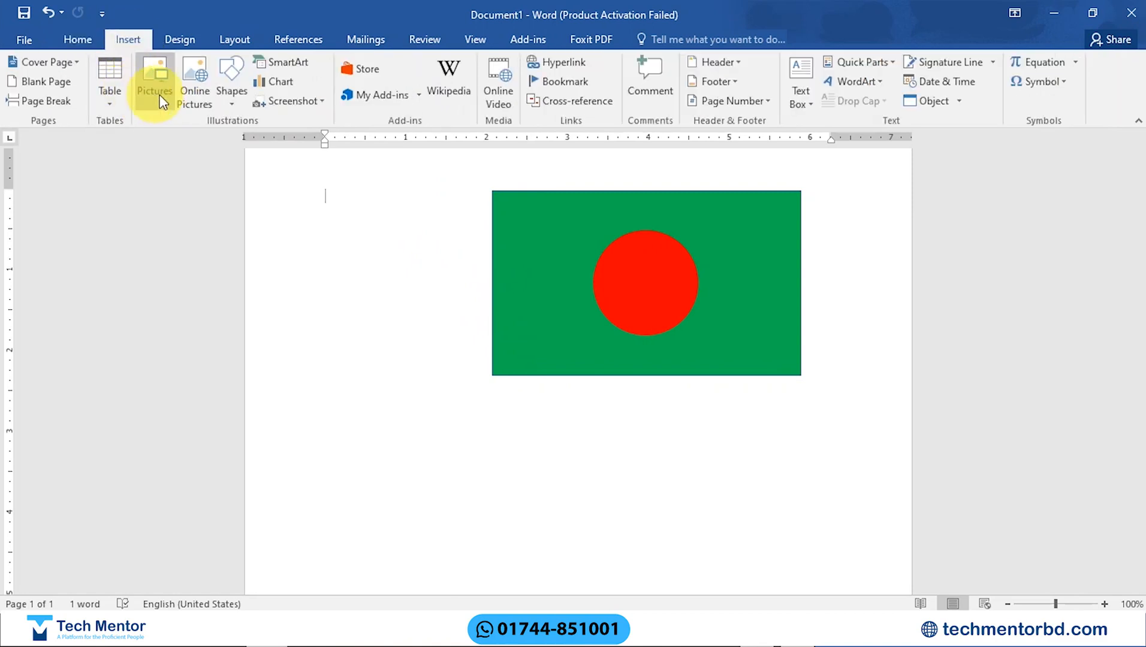
{"action": "left_click", "coordinate": [227, 107]}
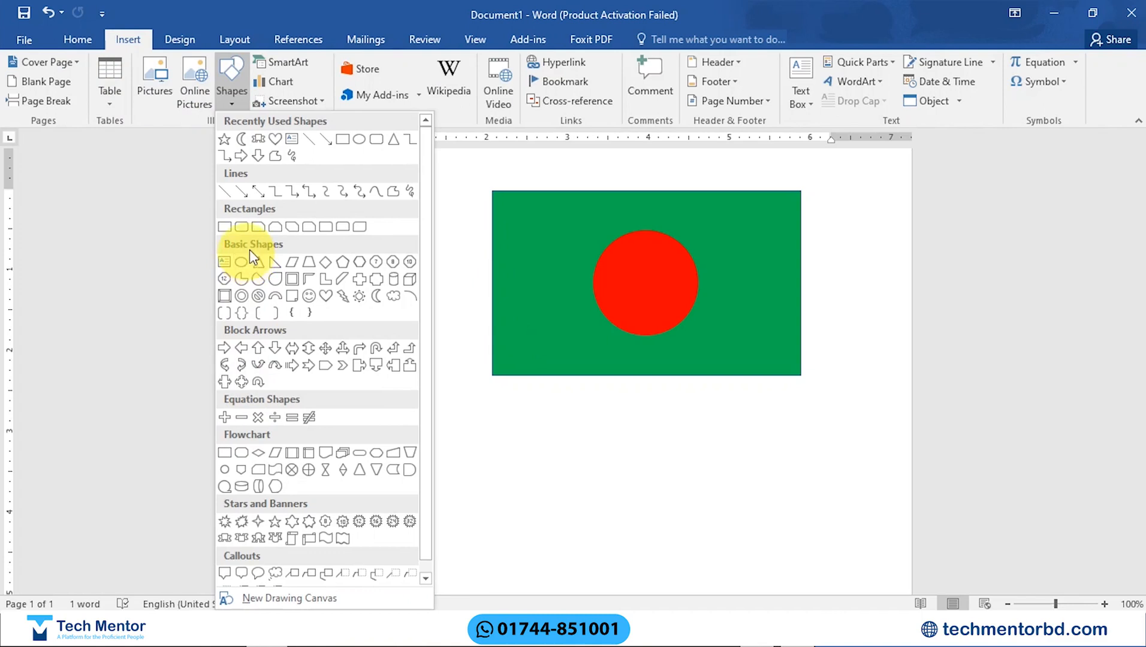
{"action": "left_click", "coordinate": [223, 226]}
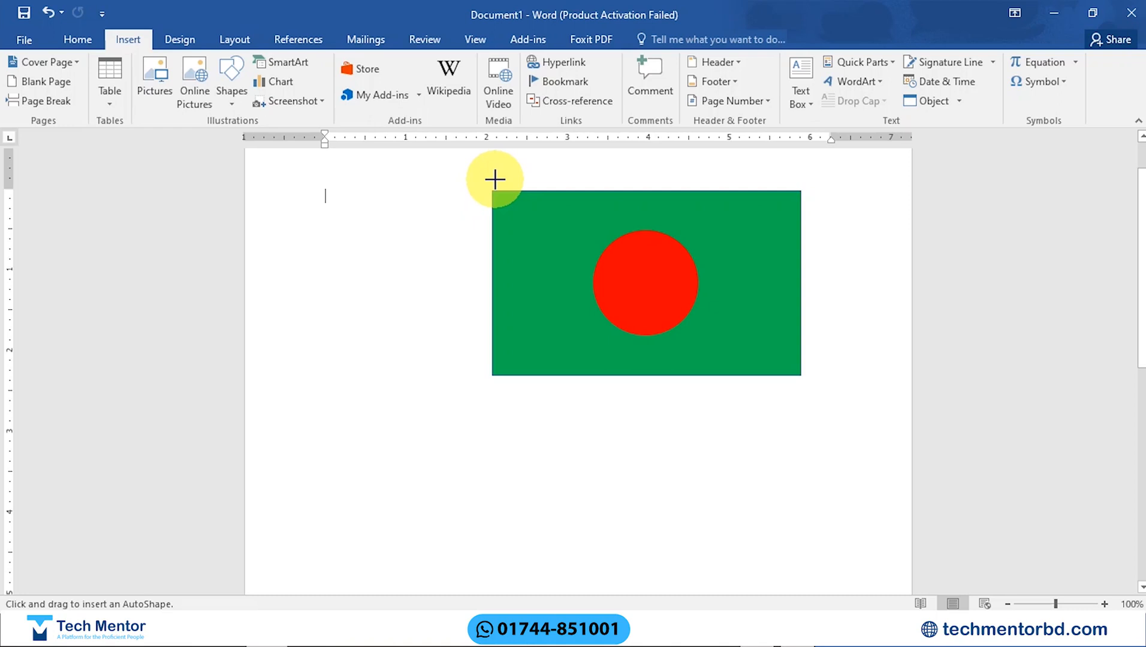
{"action": "left_click_drag", "start_coordinate": [492, 181], "coordinate": [476, 515]}
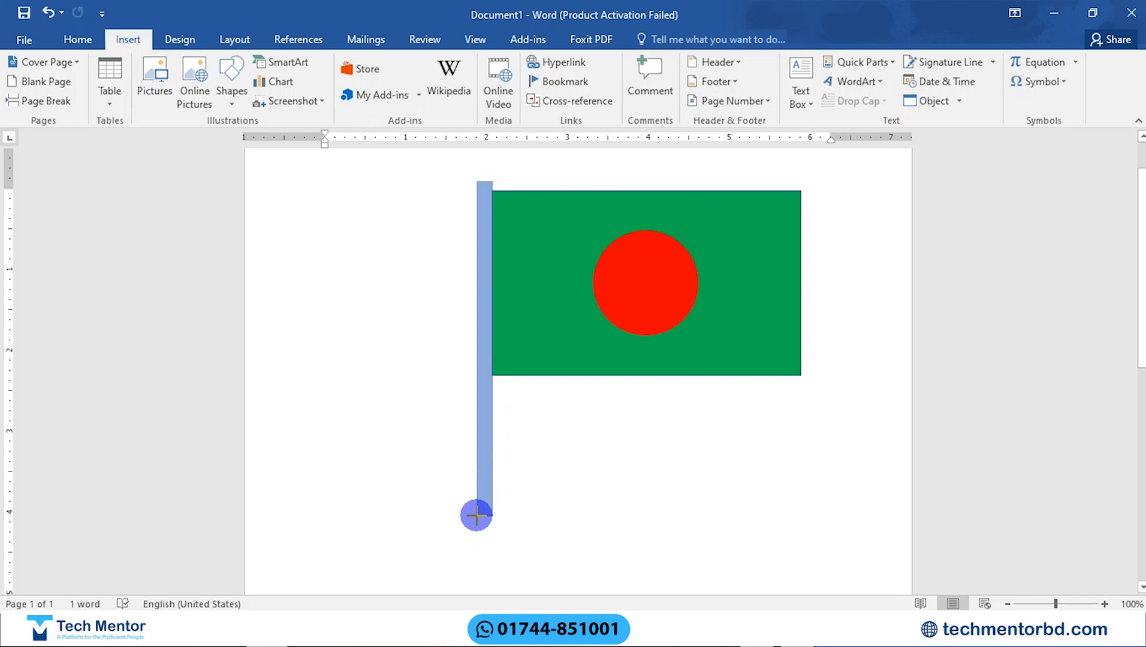
Finish the narrow flagpole rectangle at about 4.14" high and 0.17" wide, then deselect it
{"action": "left_click_drag", "start_coordinate": [476, 516], "coordinate": [478, 516]}
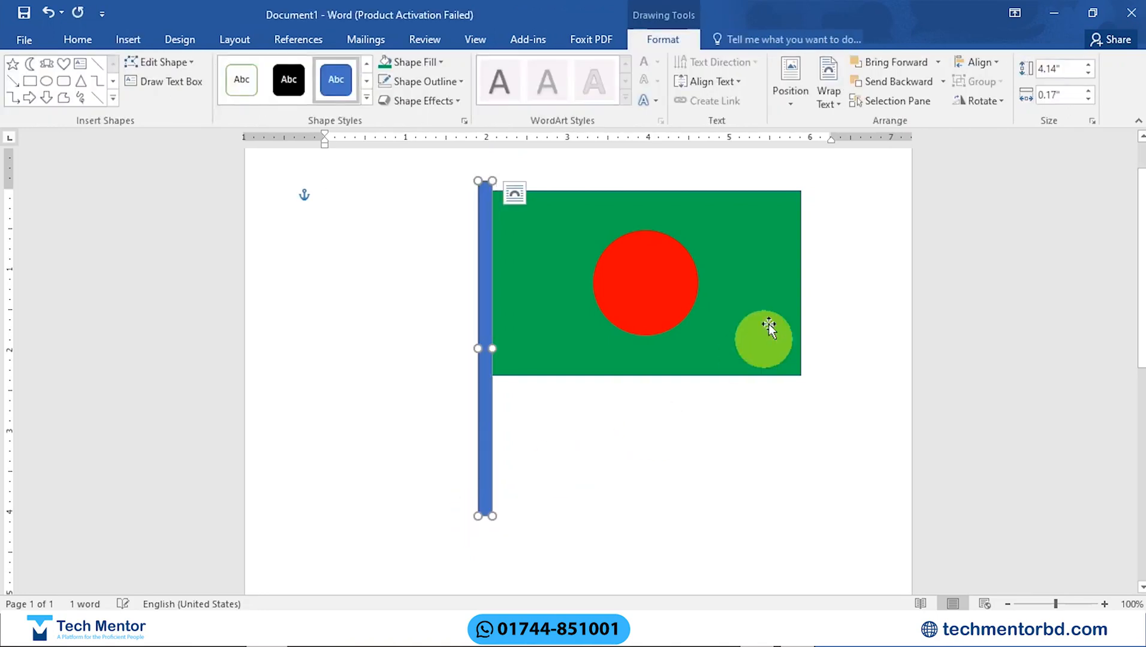
{"action": "scroll", "coordinate": [611, 309], "scroll_direction": "down", "scroll_amount": 1}
{"action": "scroll", "coordinate": [622, 303], "scroll_direction": "up", "scroll_amount": 1}
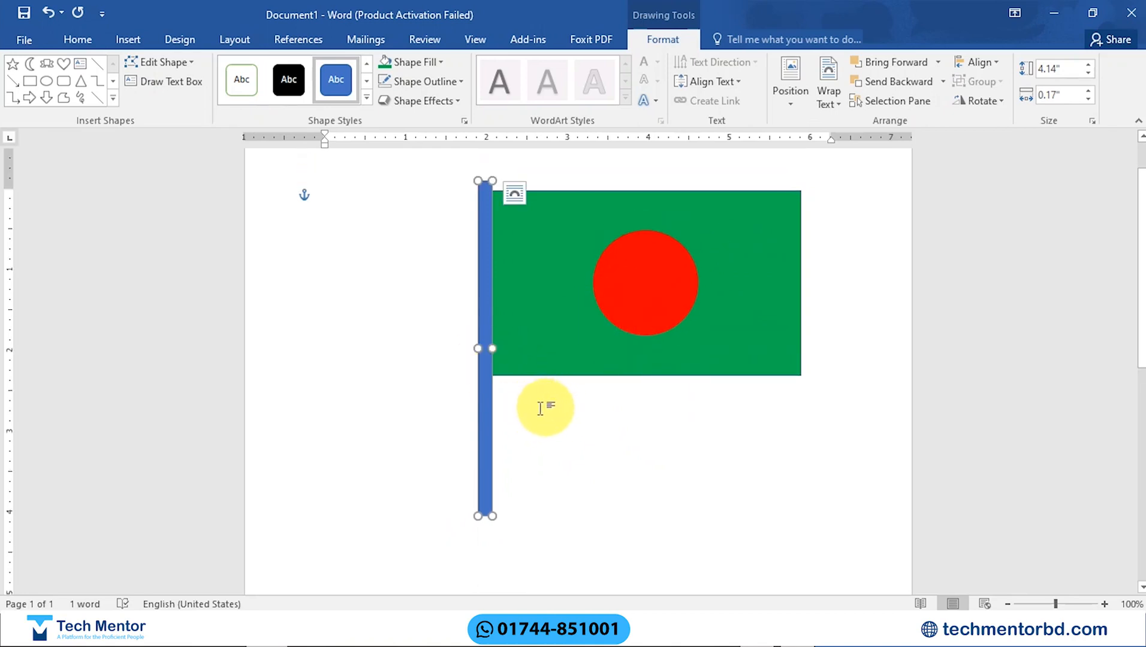
{"action": "left_click", "coordinate": [533, 487]}
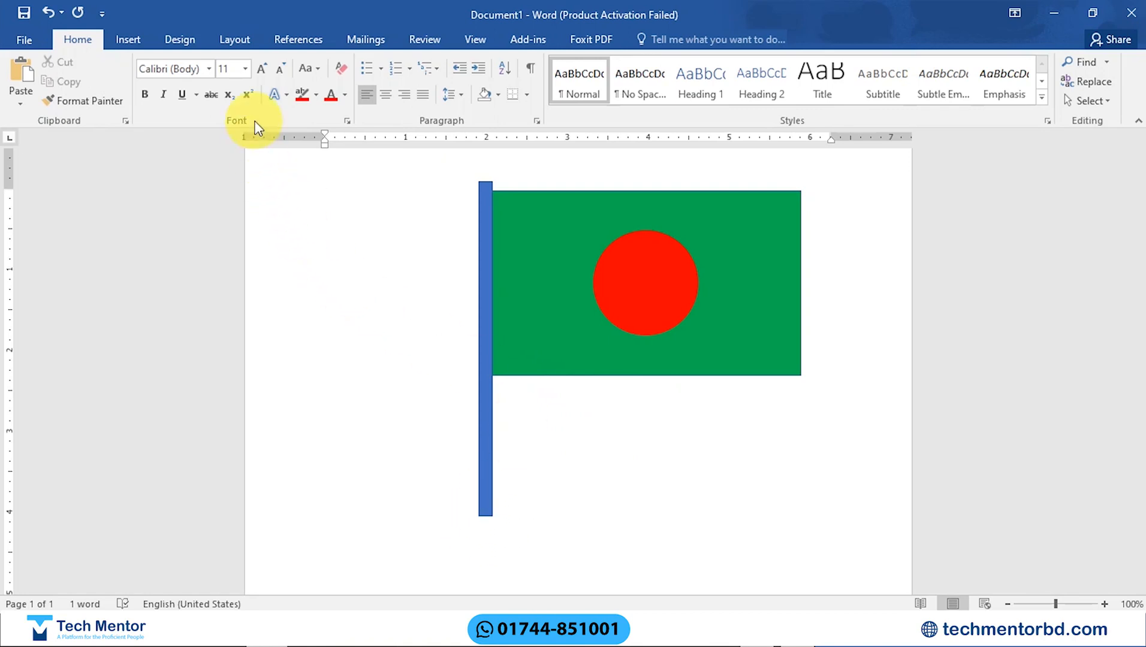
Draw a small rectangle about 0.14" high and 0.43" wide, centred directly under the flagpole as the top base step
{"action": "left_click", "coordinate": [128, 40]}
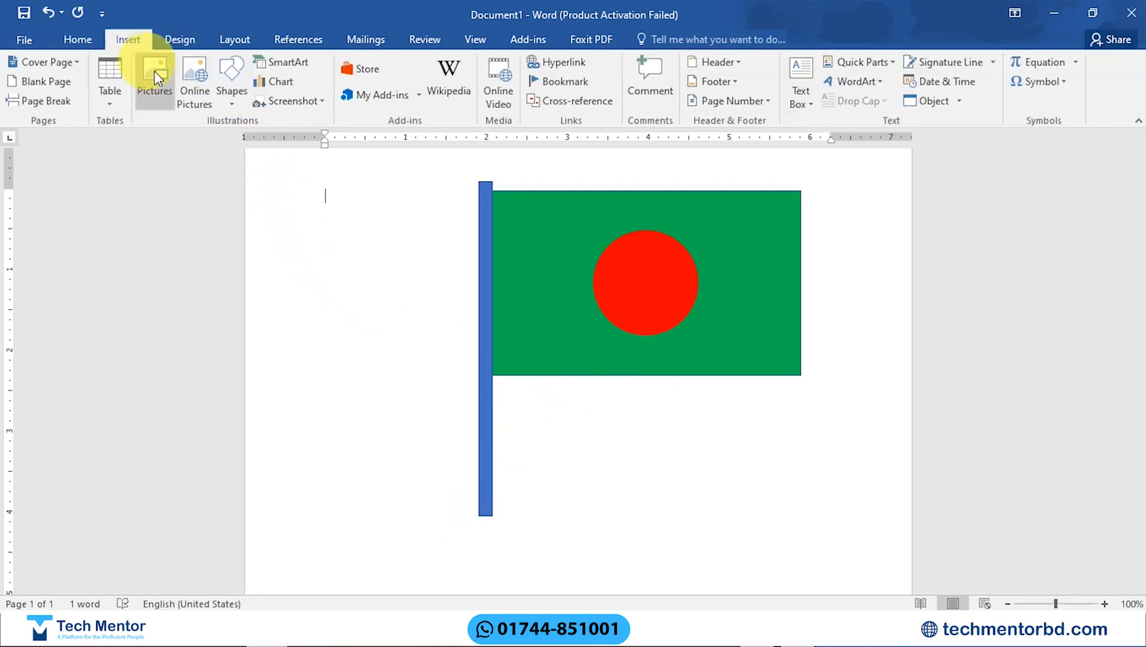
{"action": "left_click", "coordinate": [230, 81]}
{"action": "left_click", "coordinate": [226, 228]}
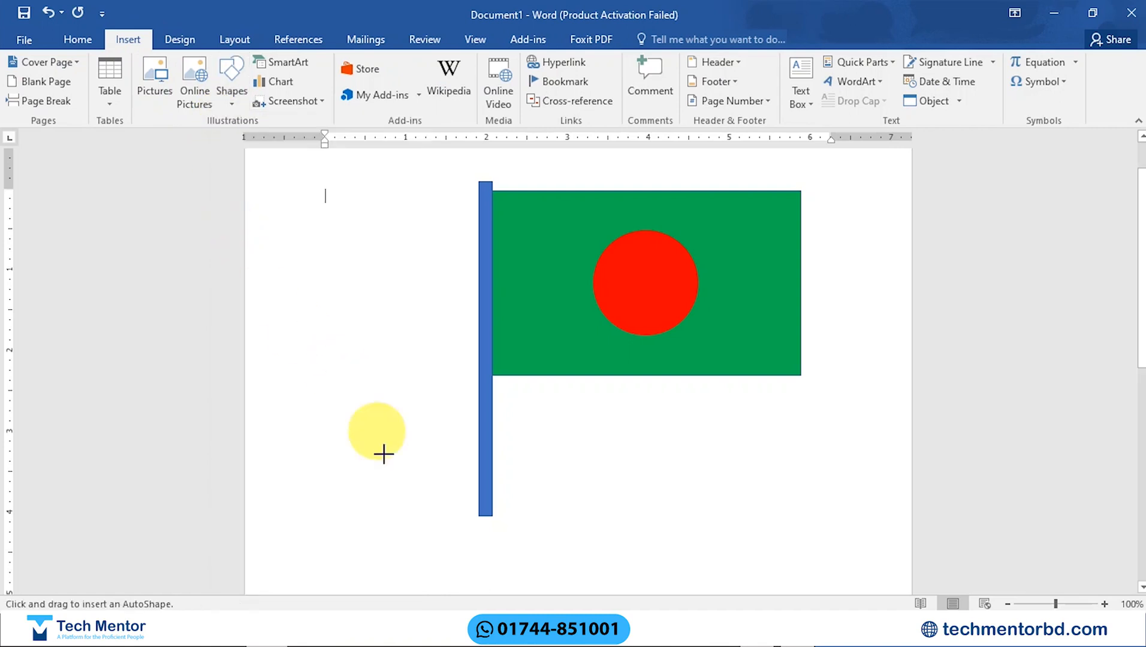
{"action": "left_click_drag", "start_coordinate": [468, 516], "coordinate": [502, 526]}
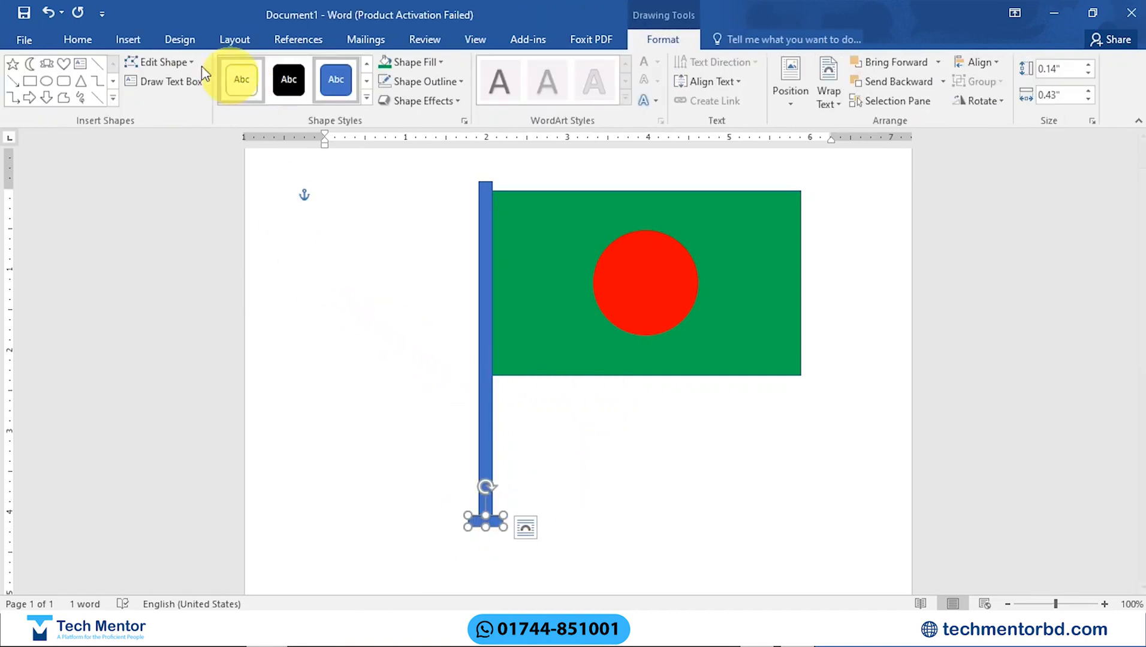
Draw two progressively wider rectangles stacked below the small one, about 0.2" by 0.97" and 0.21" by 1.47", completing the stepped base
{"action": "left_click", "coordinate": [30, 82]}
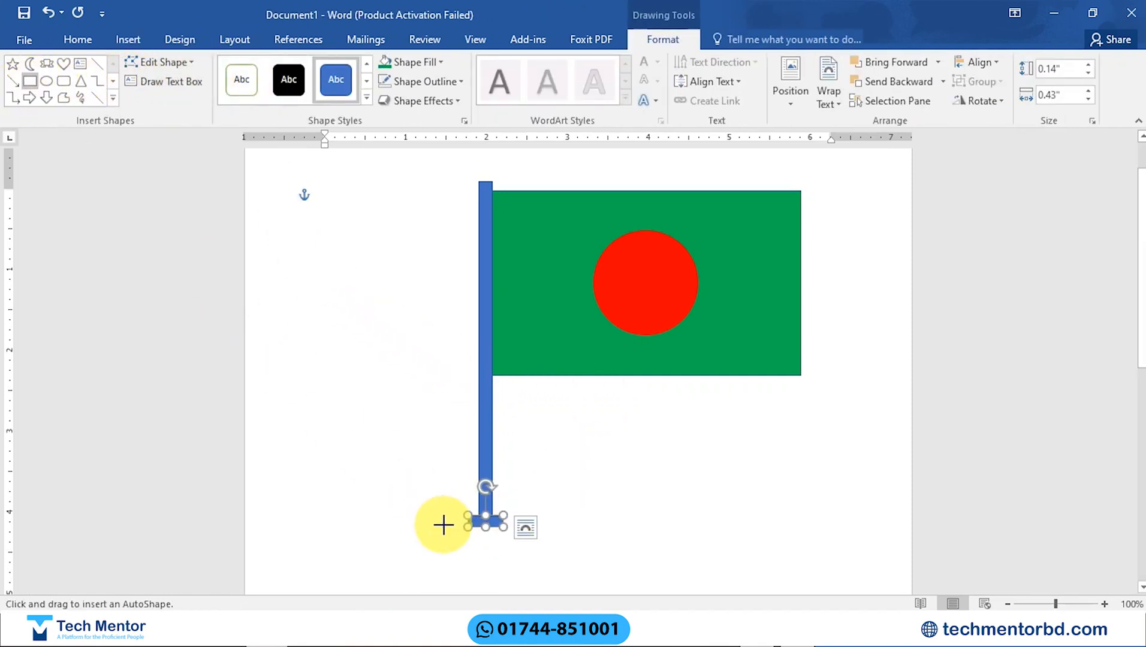
{"action": "left_click_drag", "start_coordinate": [445, 528], "coordinate": [525, 543]}
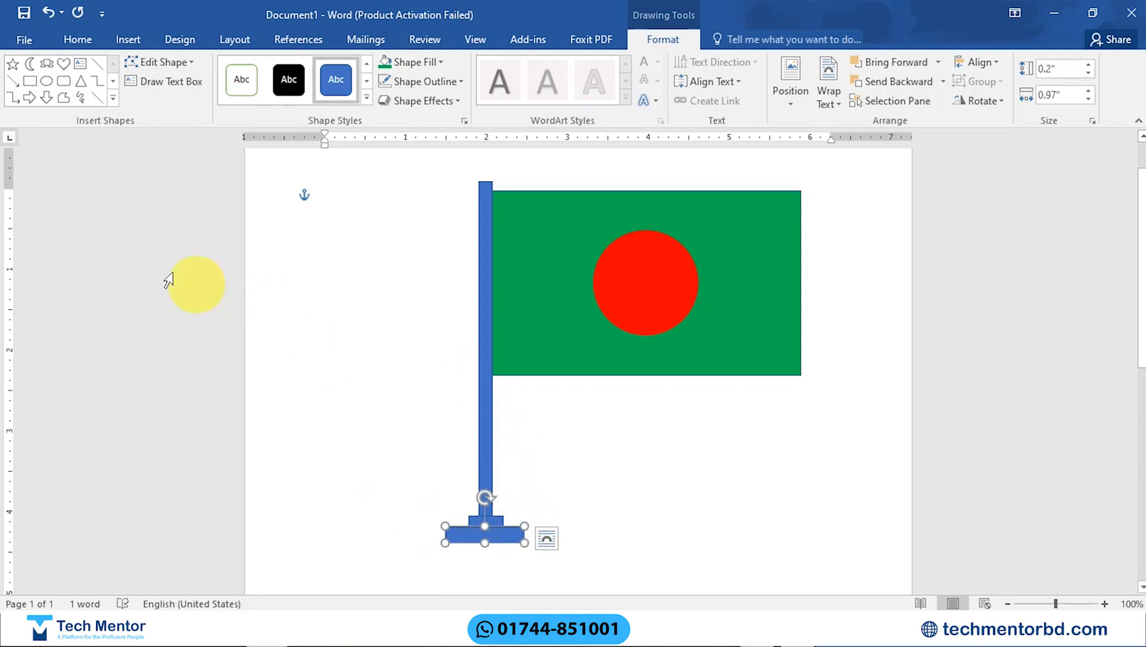
{"action": "left_click", "coordinate": [29, 82]}
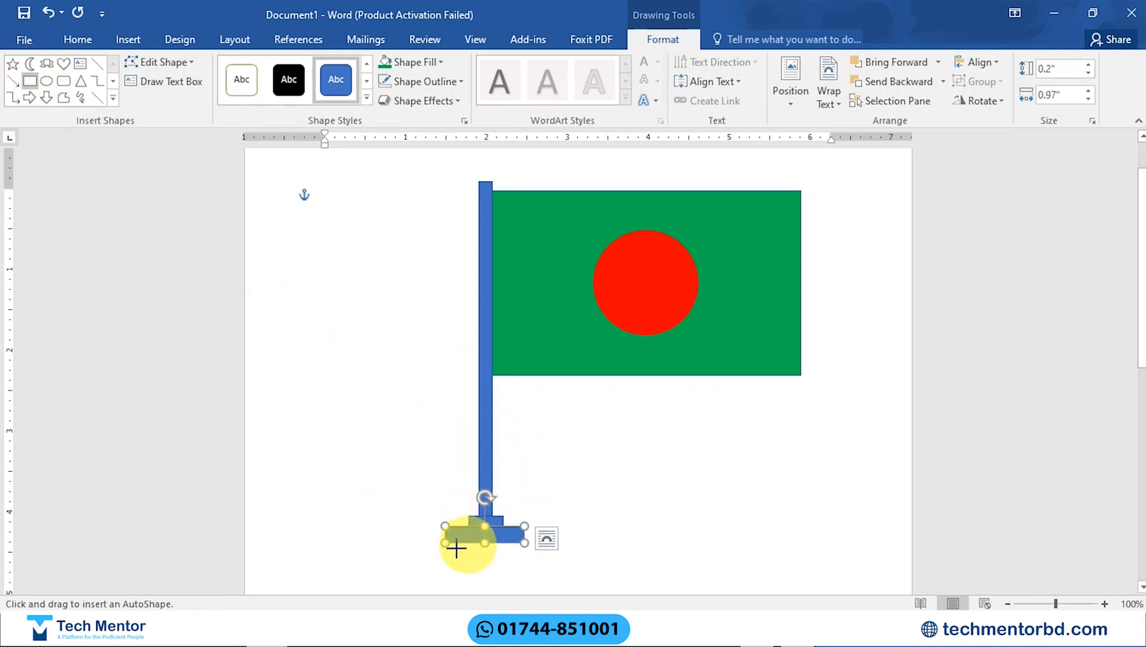
{"action": "left_click_drag", "start_coordinate": [424, 543], "coordinate": [544, 559]}
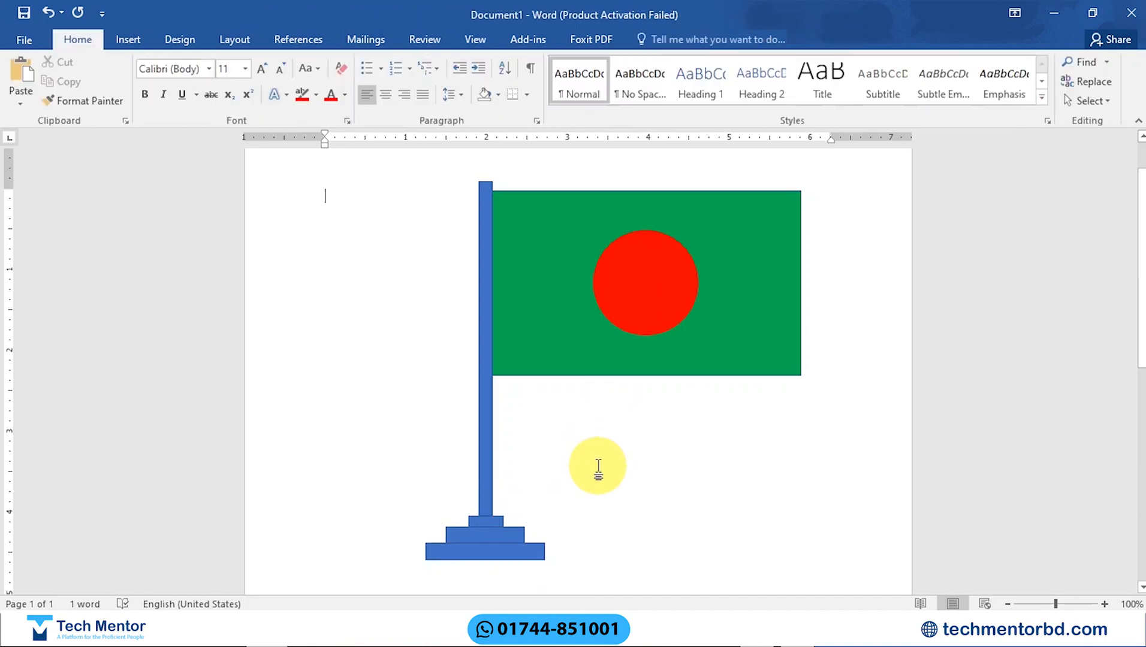
Remove the outlines from all three rectangles of the stepped base
{"action": "left_click", "coordinate": [519, 554]}
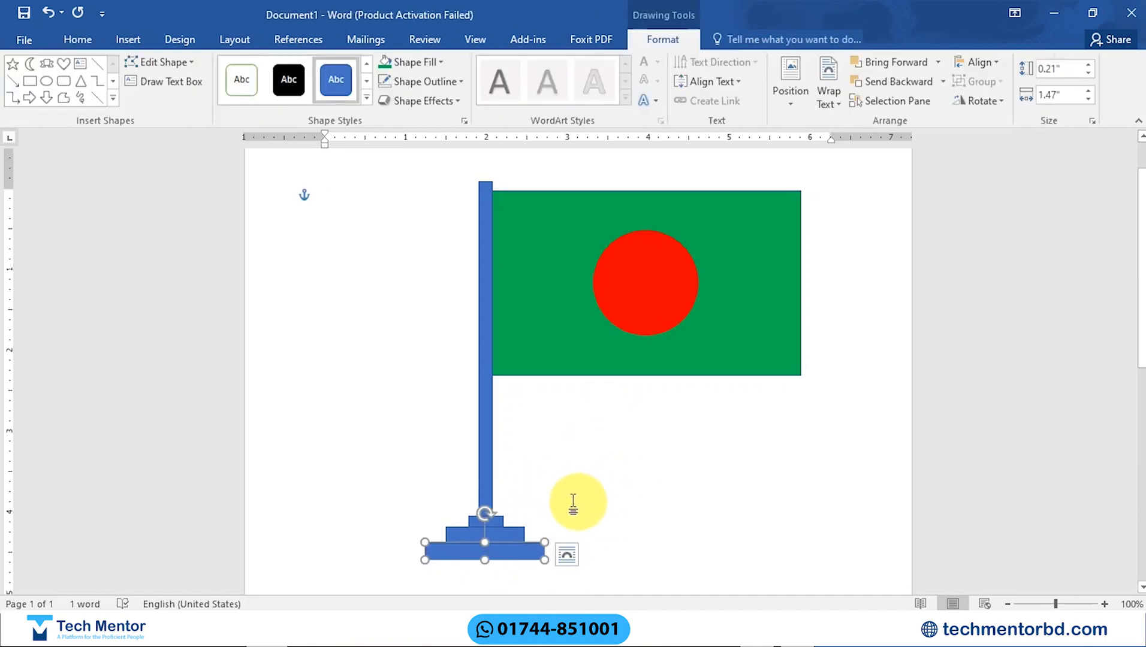
{"action": "left_click", "coordinate": [405, 81]}
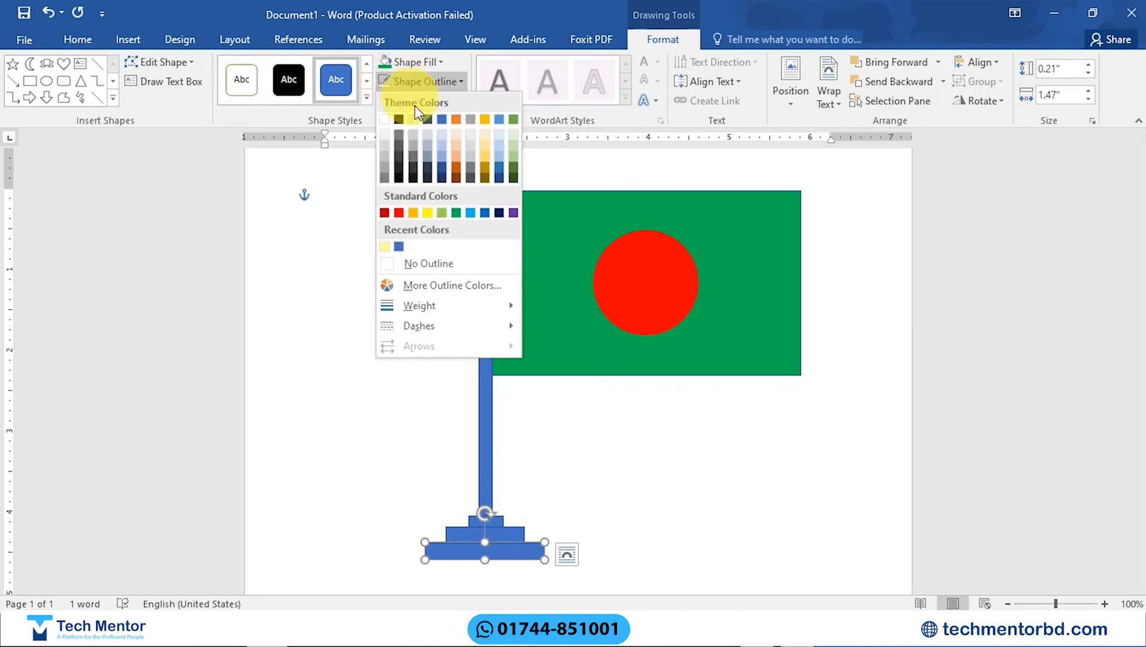
{"action": "left_click", "coordinate": [403, 257]}
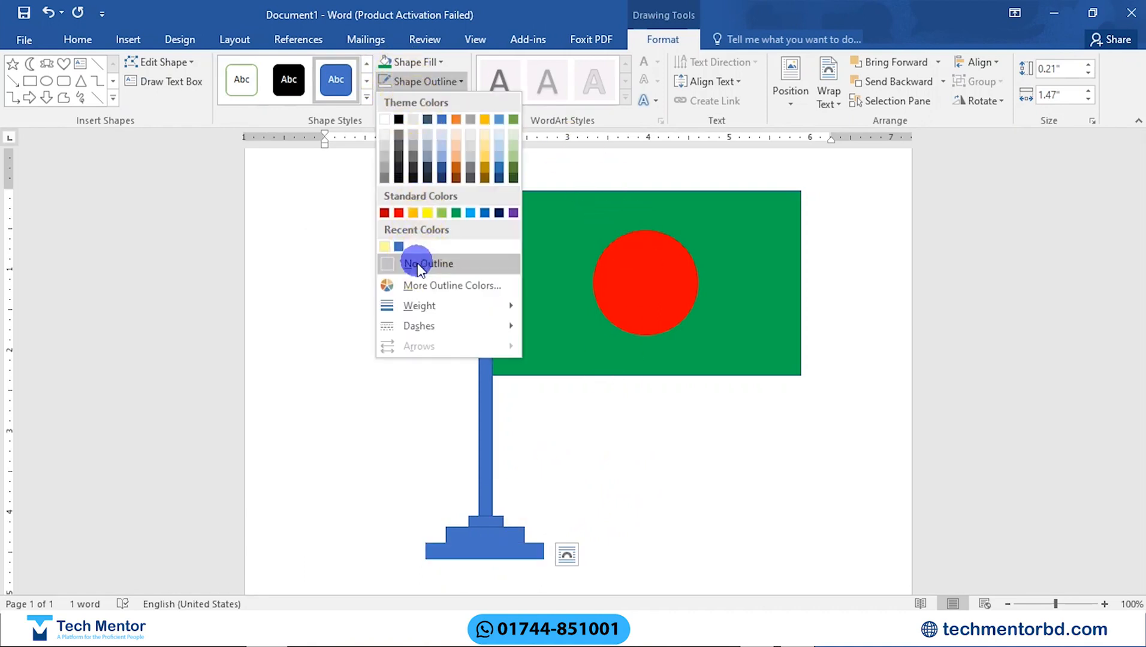
{"action": "left_click", "coordinate": [500, 533]}
{"action": "left_click", "coordinate": [420, 101]}
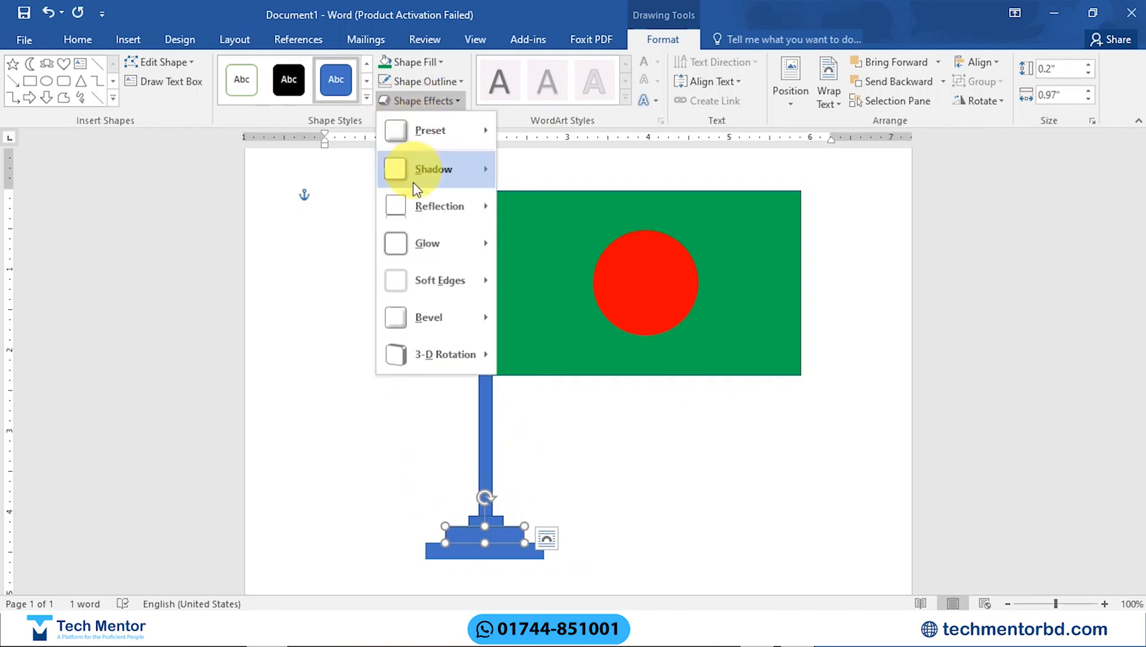
{"action": "left_click", "coordinate": [415, 80]}
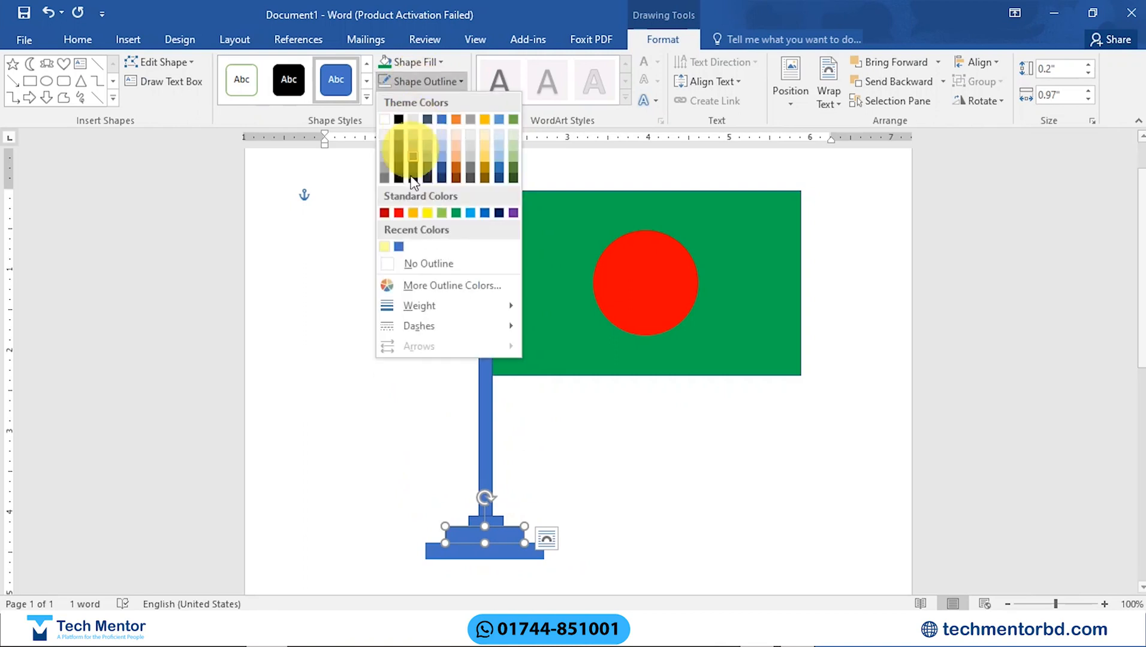
{"action": "left_click", "coordinate": [417, 267]}
{"action": "left_click", "coordinate": [493, 522]}
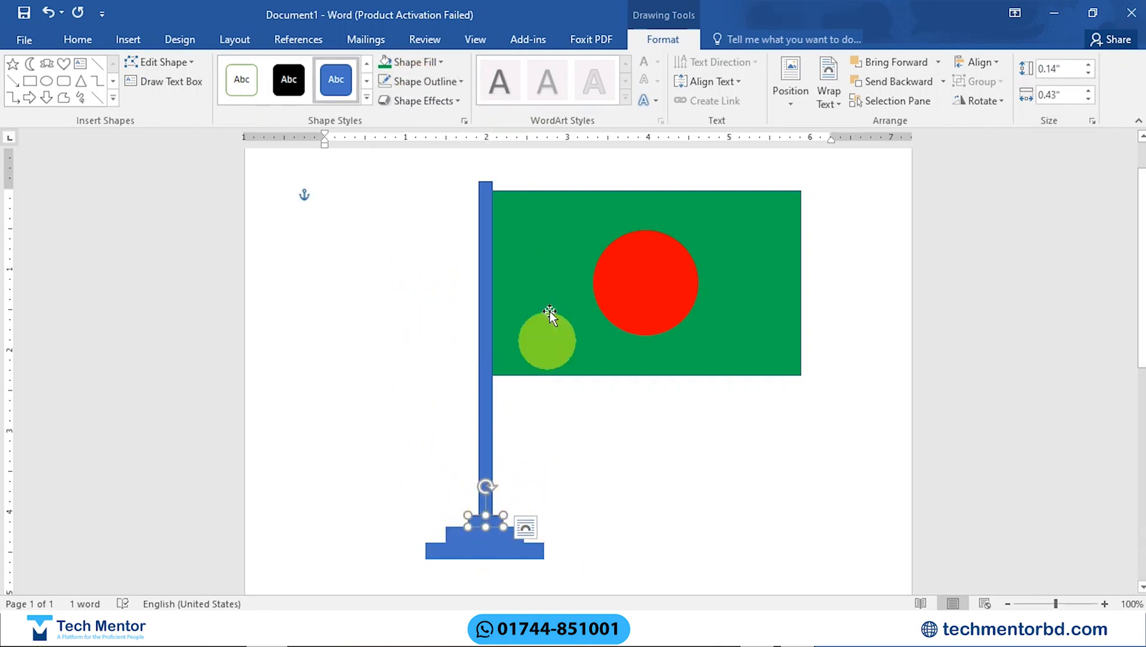
{"action": "left_click", "coordinate": [404, 83]}
{"action": "left_click", "coordinate": [411, 271]}
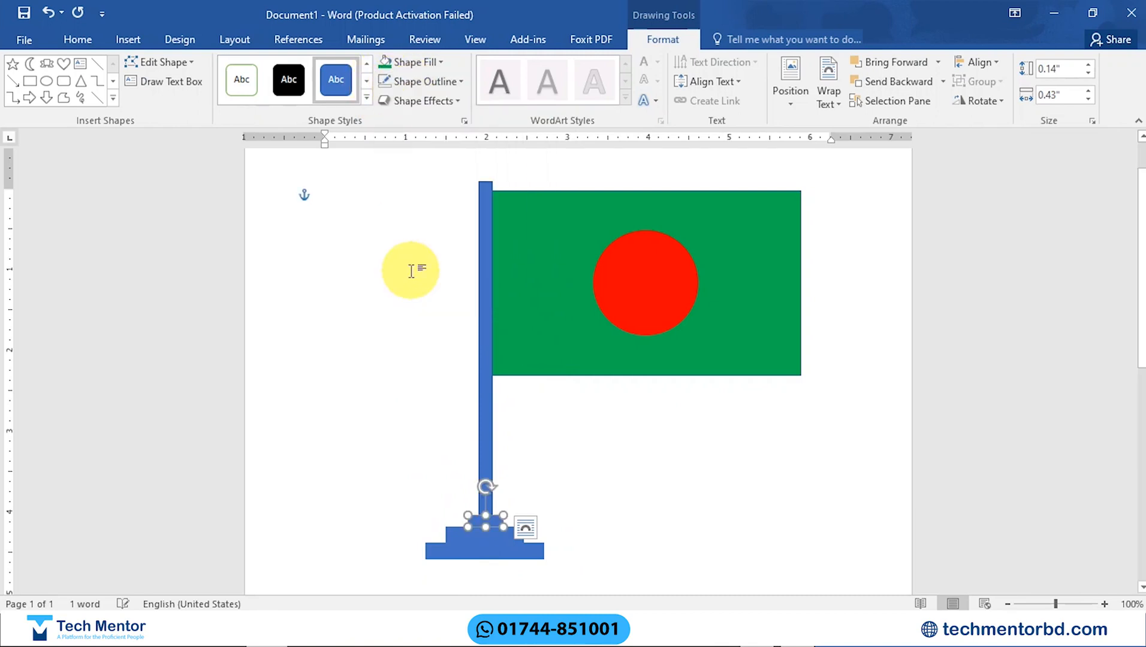
{"action": "left_click", "coordinate": [566, 431]}
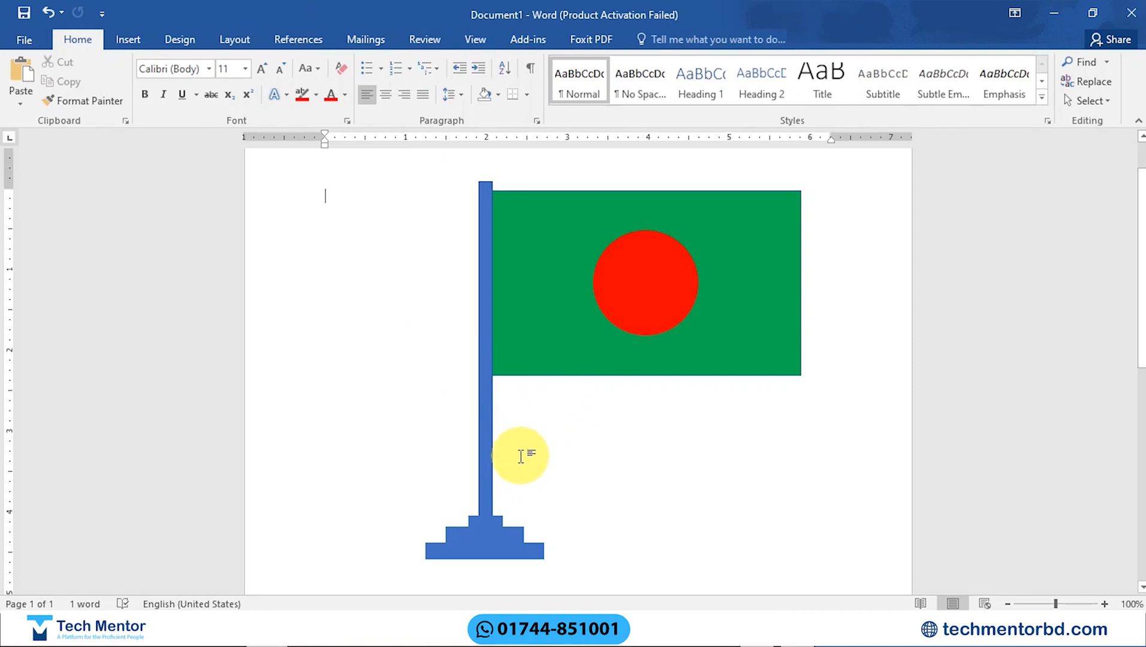
Fill the smallest, top base rectangle with Green, Accent 6, Lighter 60%
{"action": "left_click", "coordinate": [495, 521]}
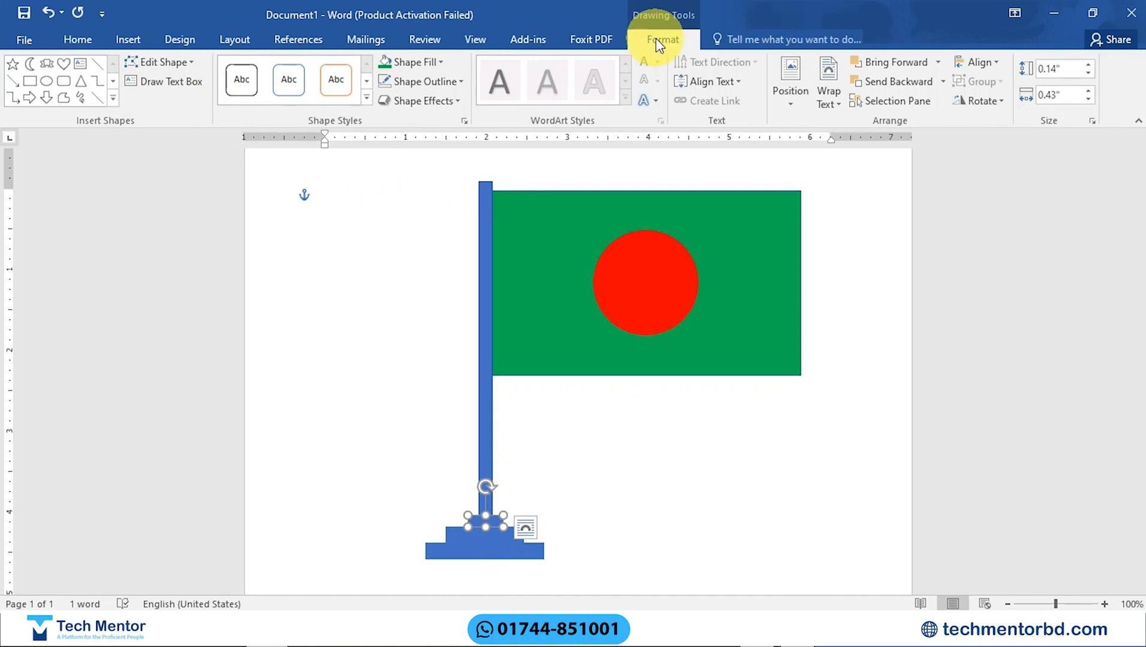
{"action": "left_click", "coordinate": [431, 65]}
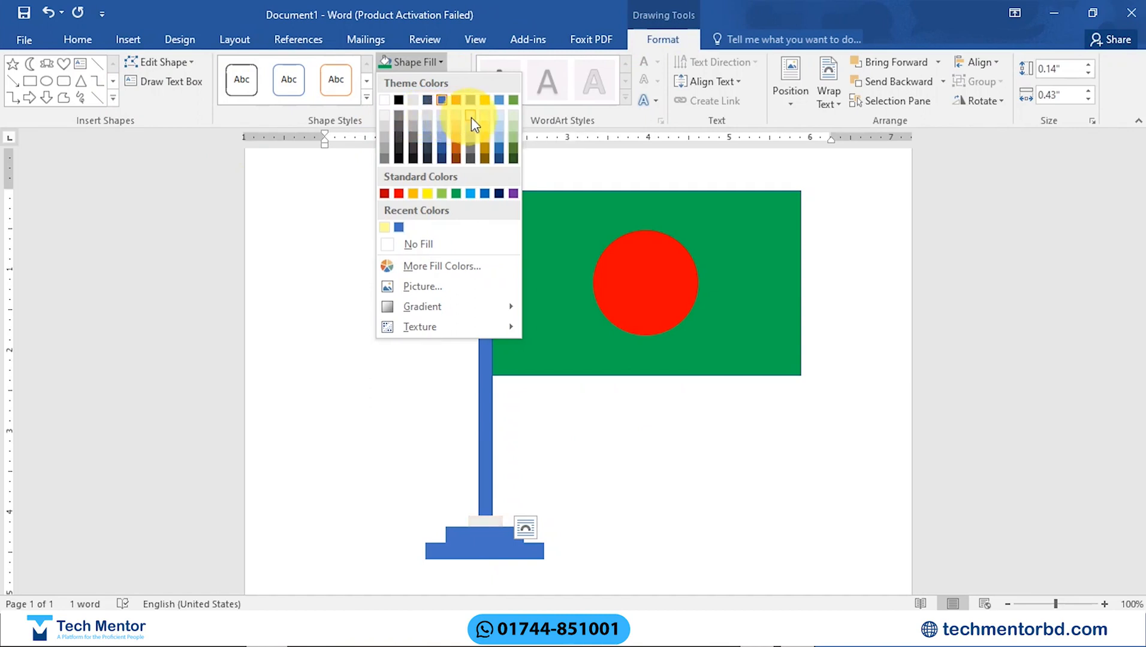
{"action": "left_click", "coordinate": [513, 130]}
Fill the widest base rectangle with a light grey theme colour and the middle one with a lighter tint of that grey
{"action": "left_click", "coordinate": [481, 551]}
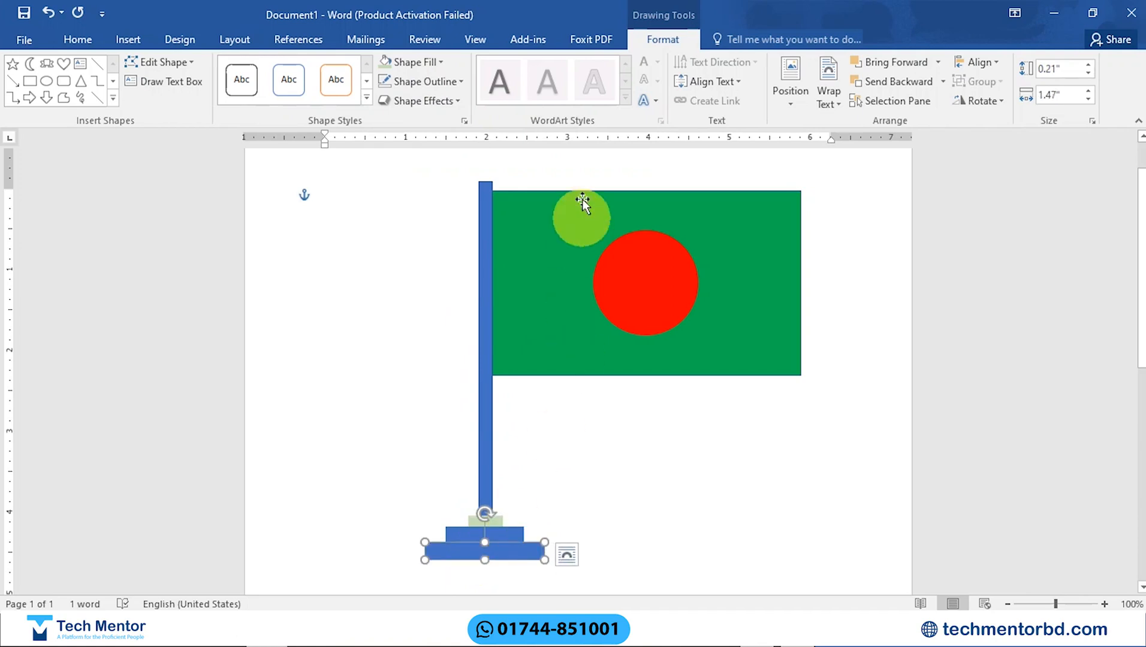
{"action": "left_click", "coordinate": [433, 65]}
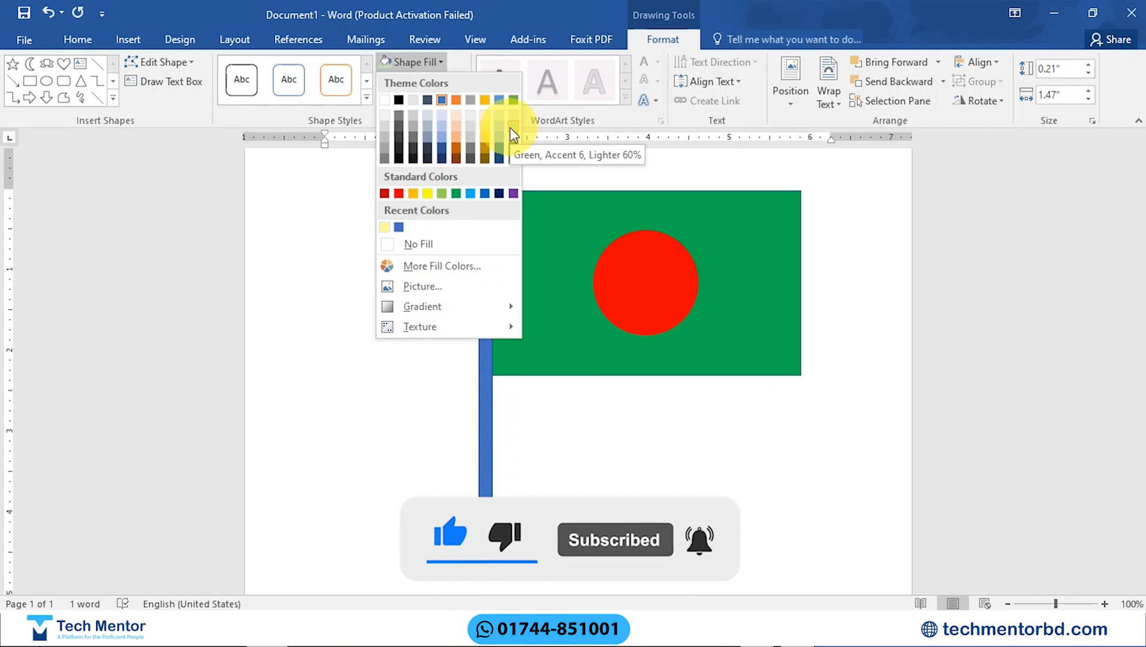
{"action": "left_click", "coordinate": [469, 143]}
{"action": "left_click", "coordinate": [509, 534]}
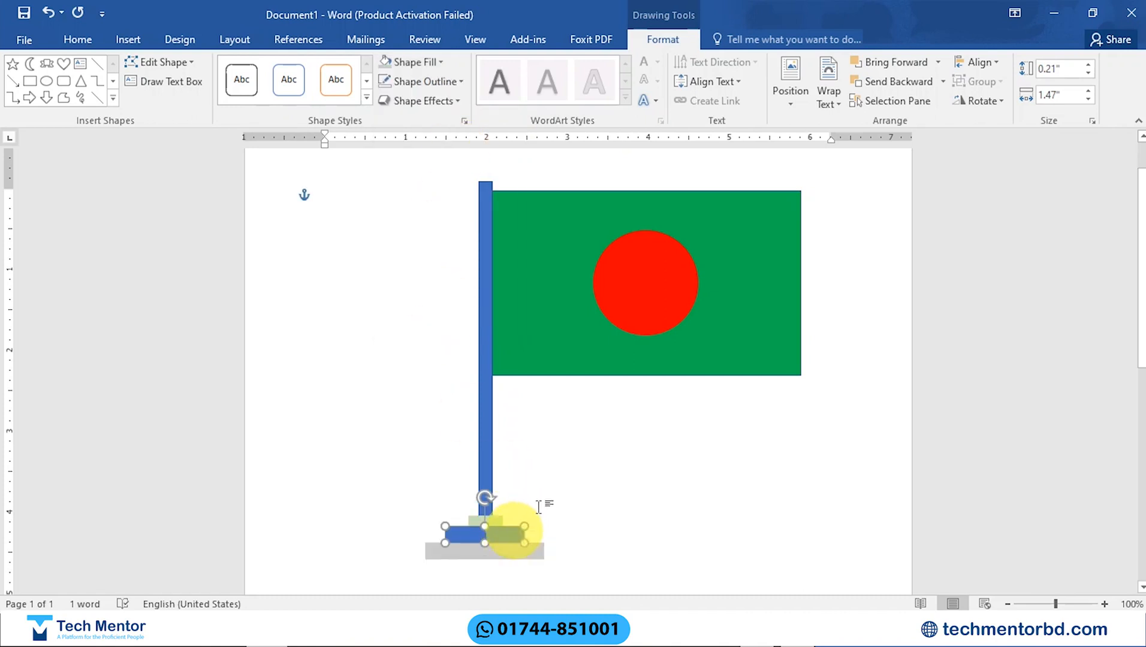
{"action": "left_click", "coordinate": [422, 61]}
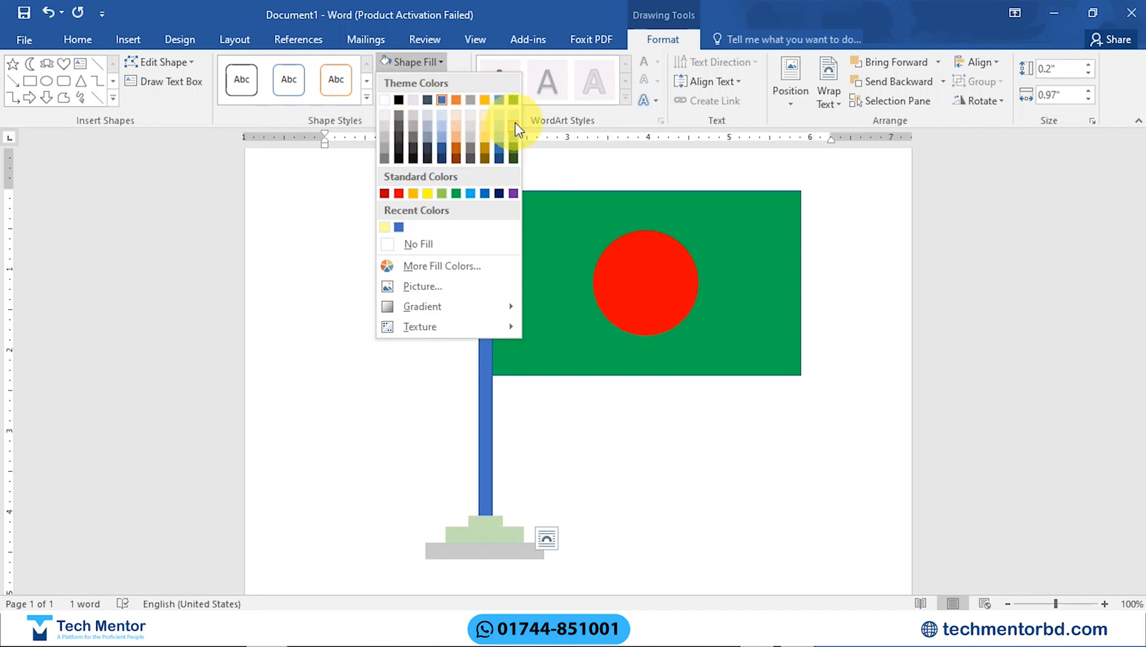
{"action": "left_click", "coordinate": [471, 133]}
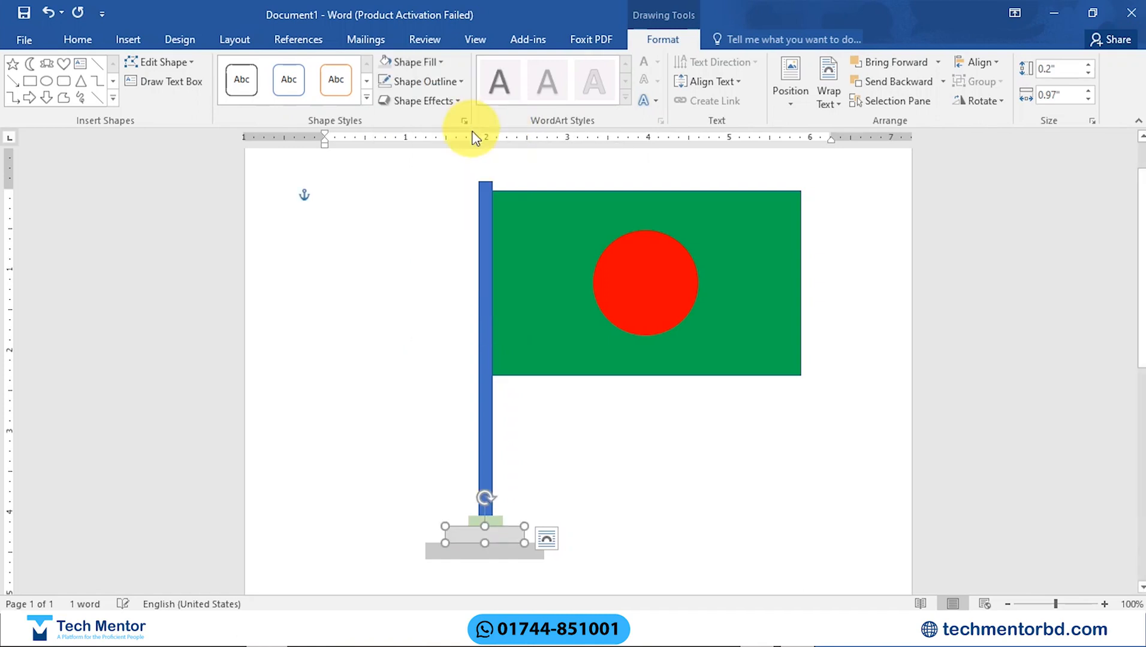
{"action": "left_click", "coordinate": [564, 485]}
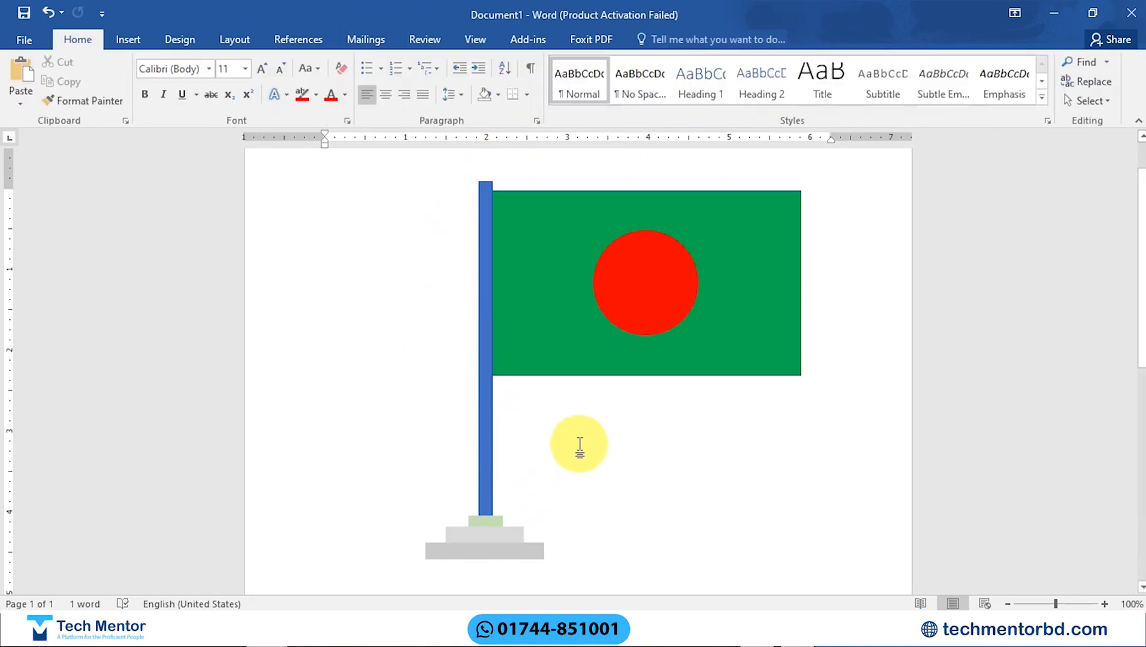
Fill the smallest base rectangle, directly under the flagpole, with a light blue theme colour
{"action": "scroll", "coordinate": [574, 454], "scroll_direction": "down", "scroll_amount": 5}
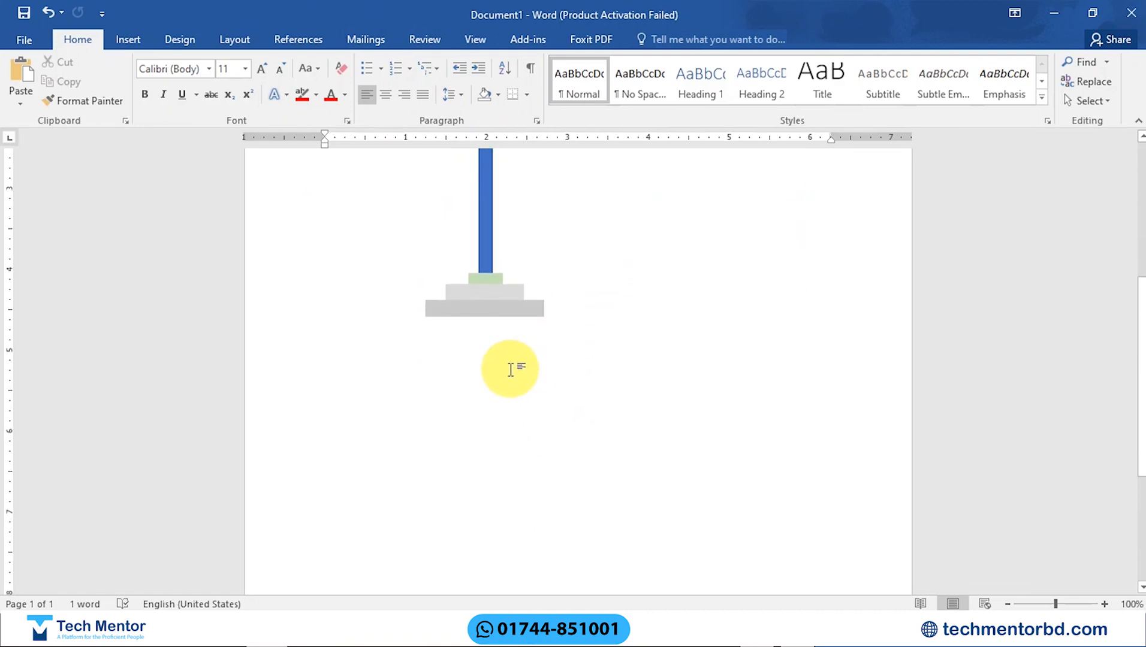
{"action": "left_click", "coordinate": [484, 279]}
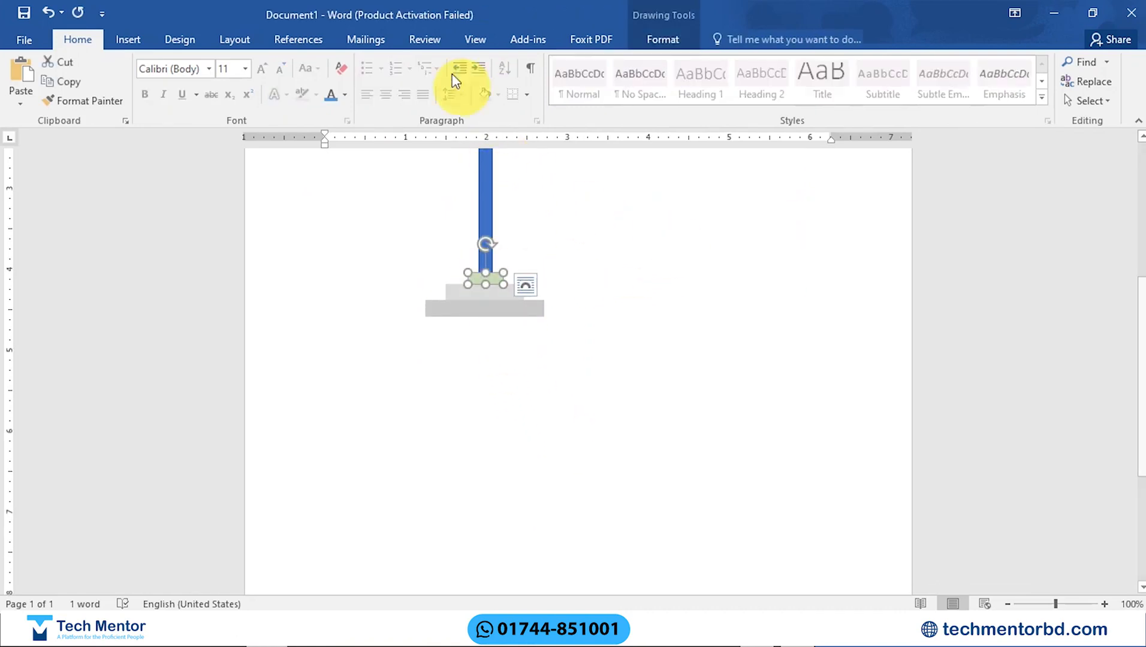
{"action": "left_click", "coordinate": [665, 42]}
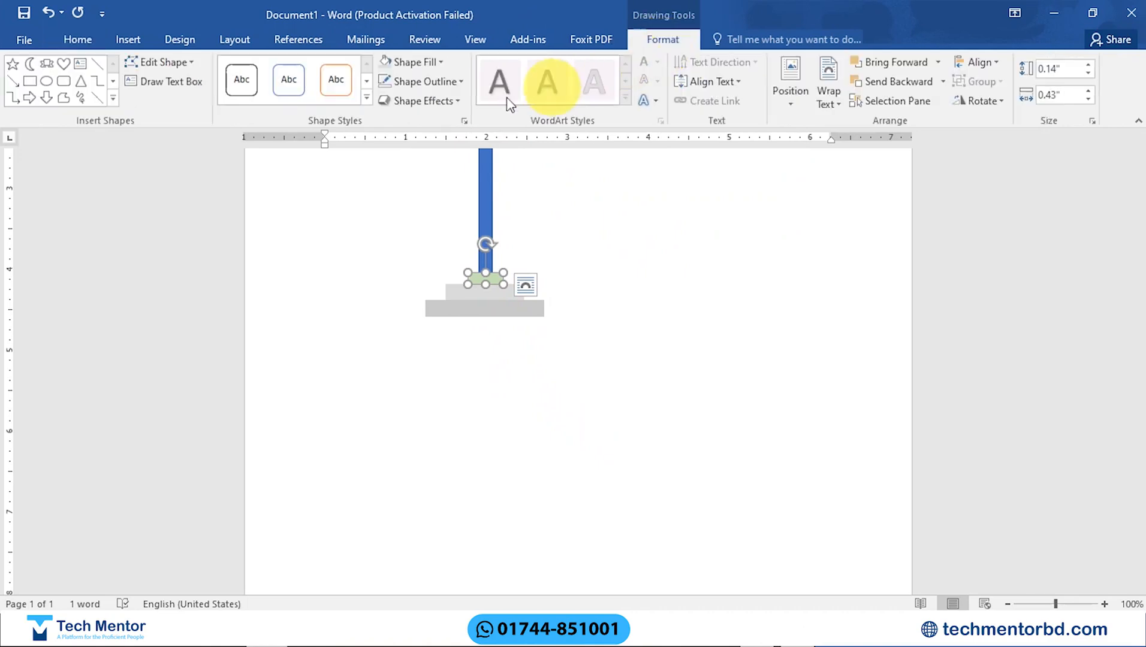
{"action": "left_click", "coordinate": [427, 62]}
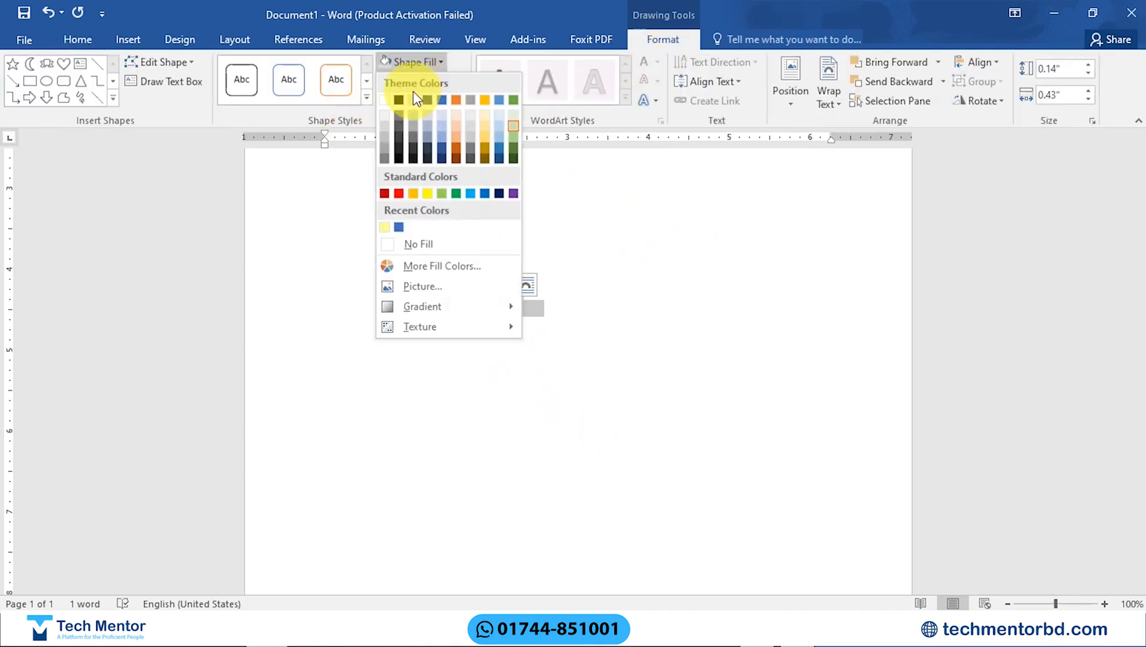
{"action": "left_click", "coordinate": [502, 127]}
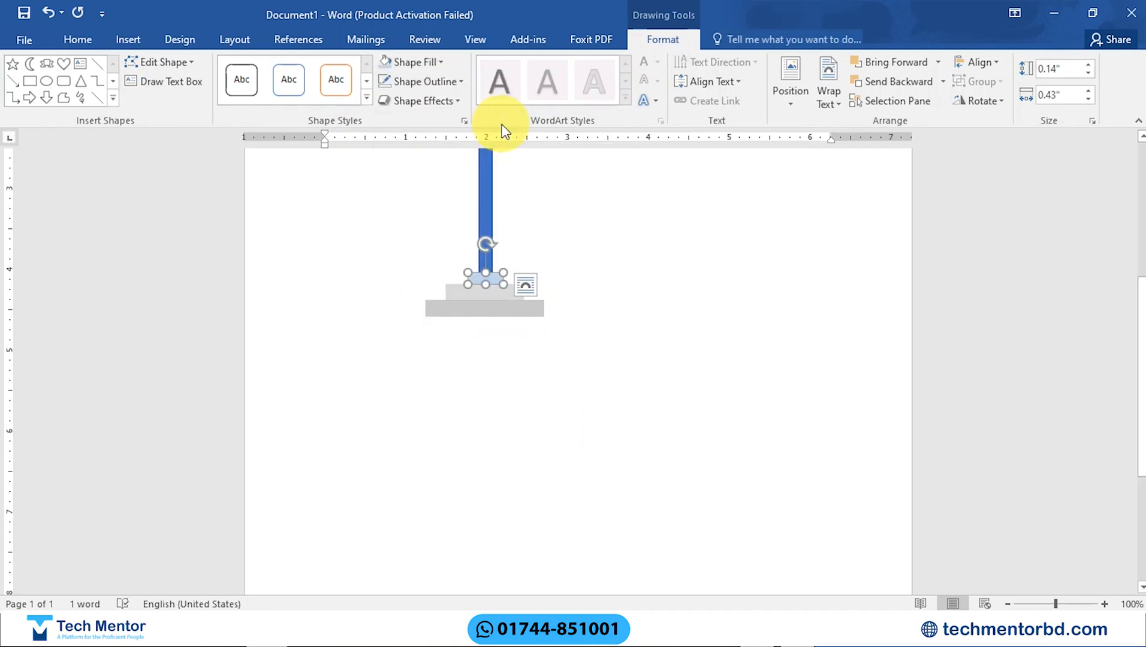
{"action": "left_click", "coordinate": [486, 358]}
{"action": "scroll", "coordinate": [614, 304], "scroll_direction": "up", "scroll_amount": 5}
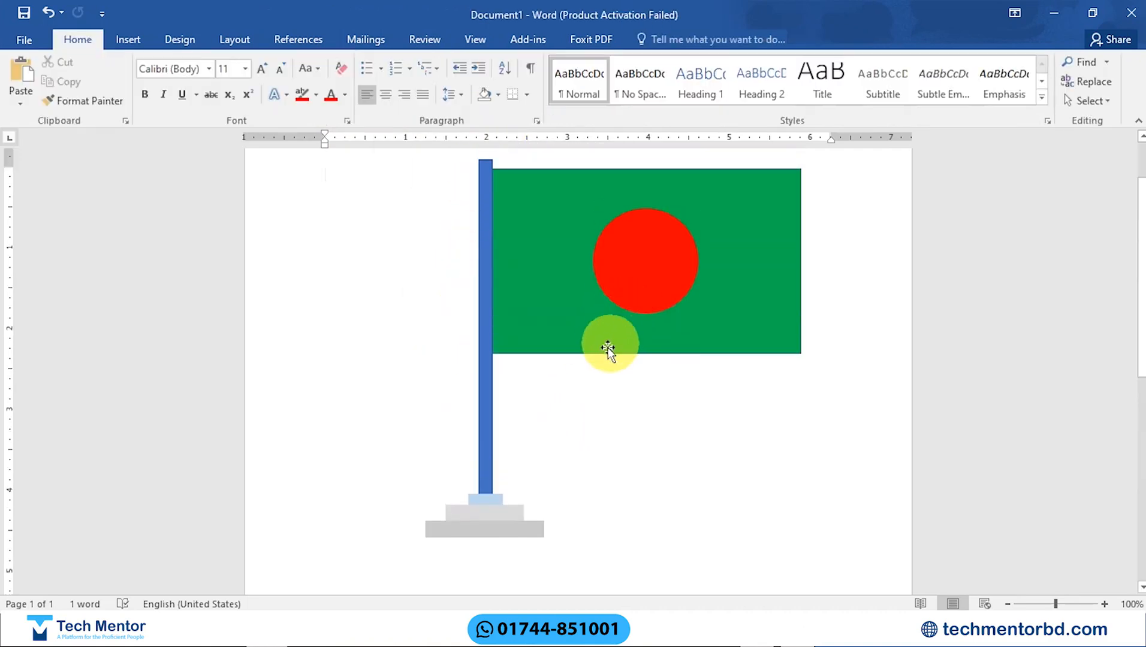